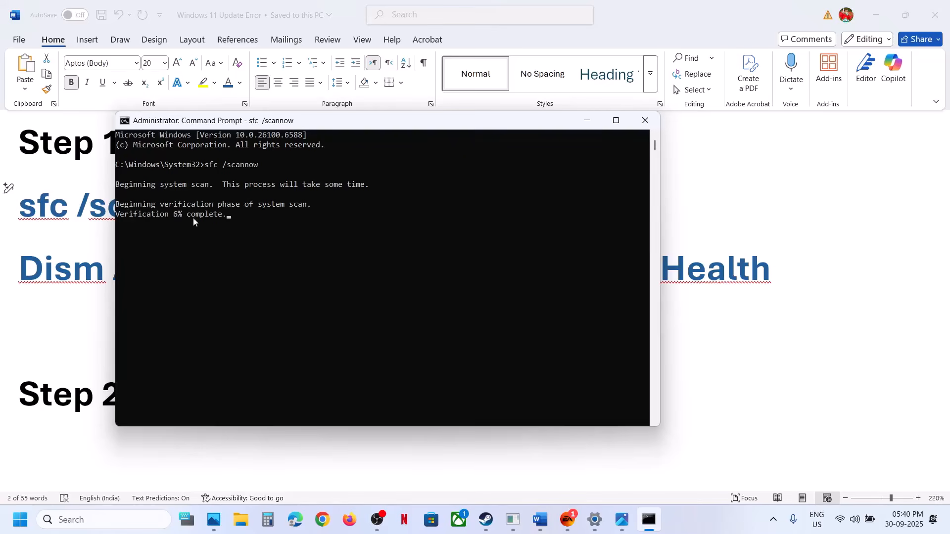
Step: Switch to the Word notes, highlight the line "Dism /Online /Cleanup-Image /RestoreHealth" and check the sfc scan's progress in Command Prompt
left_click(74, 277)
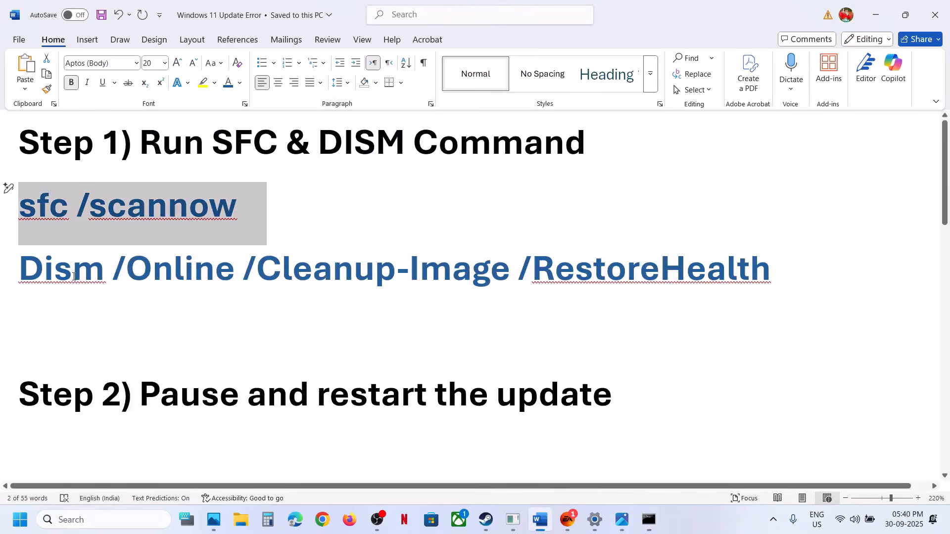
triple_click(336, 259)
key("alt+Tab")
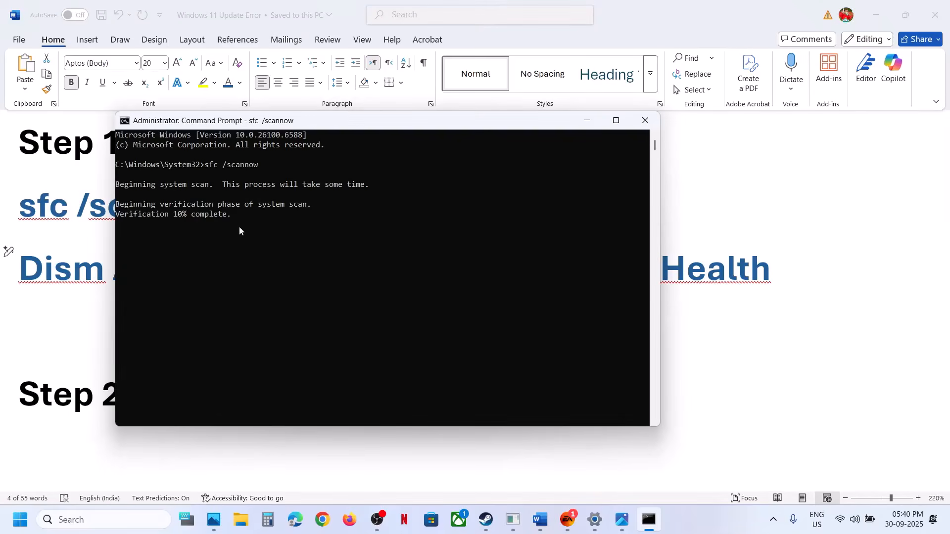
key("alt+Tab")
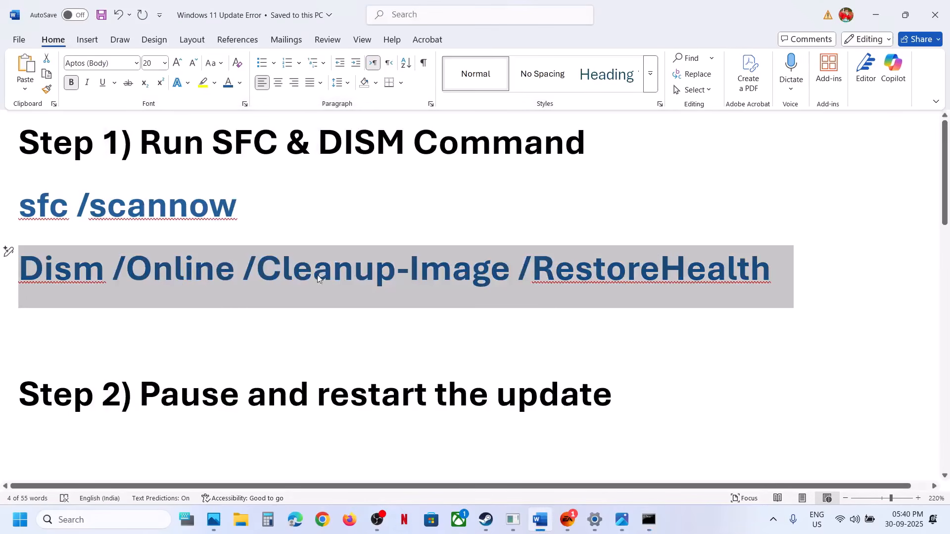
key("alt+Tab")
key("alt+Tab")
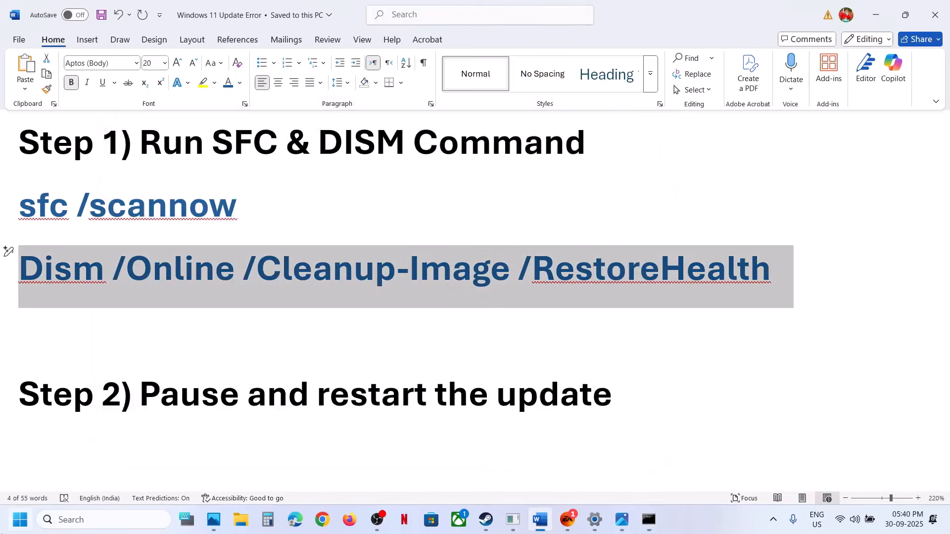
left_click(21, 519)
left_click(360, 477)
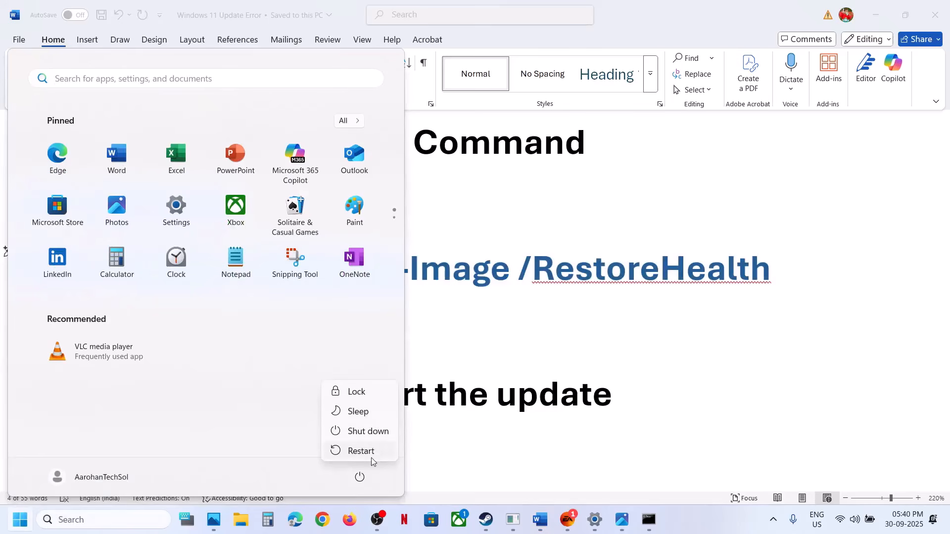
key("Escape")
key("Escape")
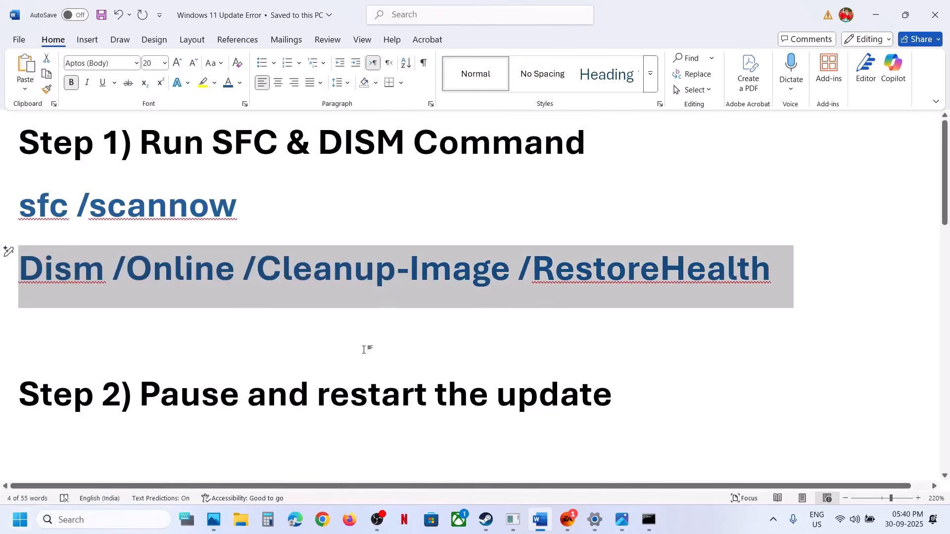
Step: Highlight "Pause and restart the update" in the notes, then switch to Settings to pause Windows updates for 1 week and resume them
scroll(364, 350, "down", 1)
left_click_drag(141, 378, 562, 396)
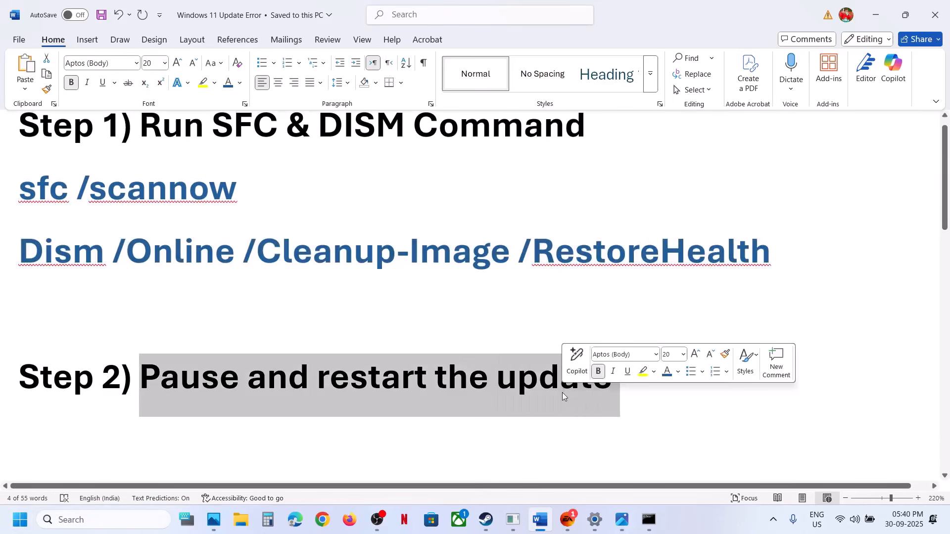
left_click(598, 529)
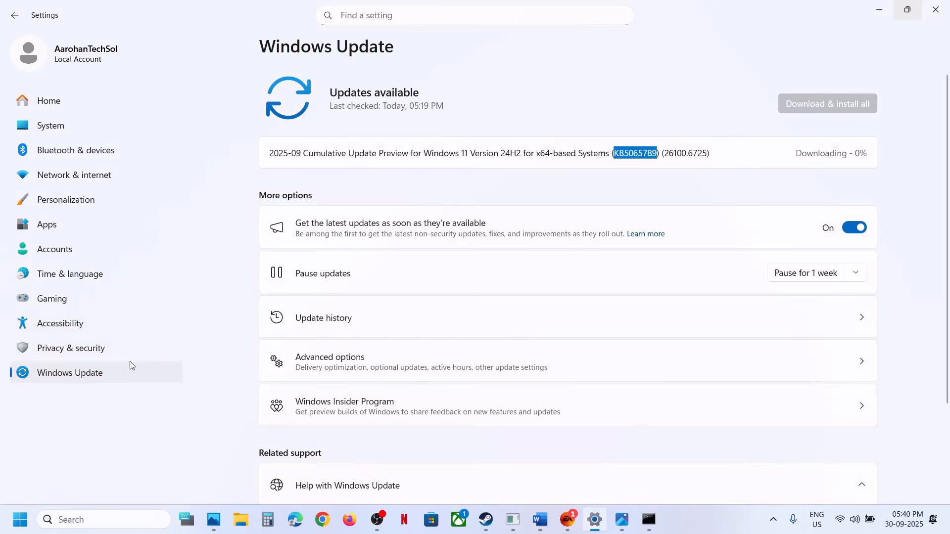
left_click(795, 278)
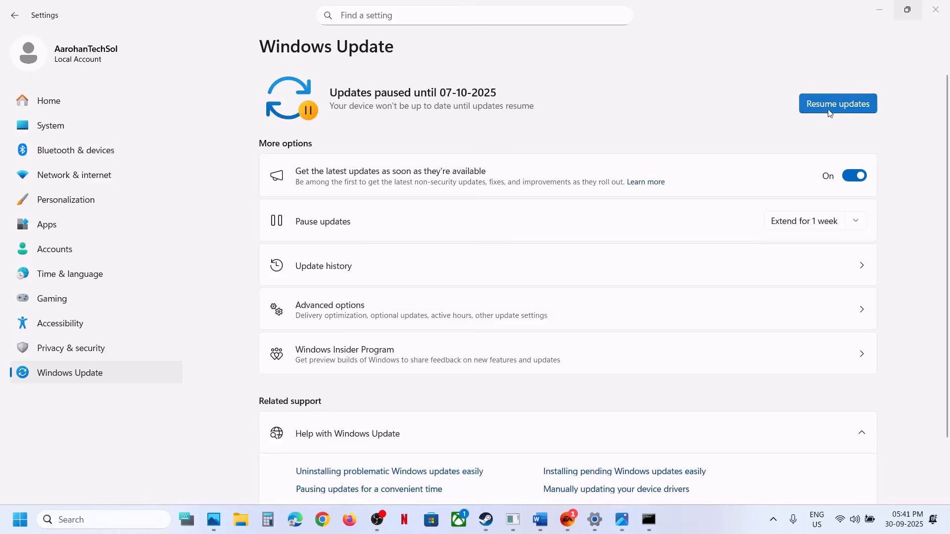
left_click(824, 110)
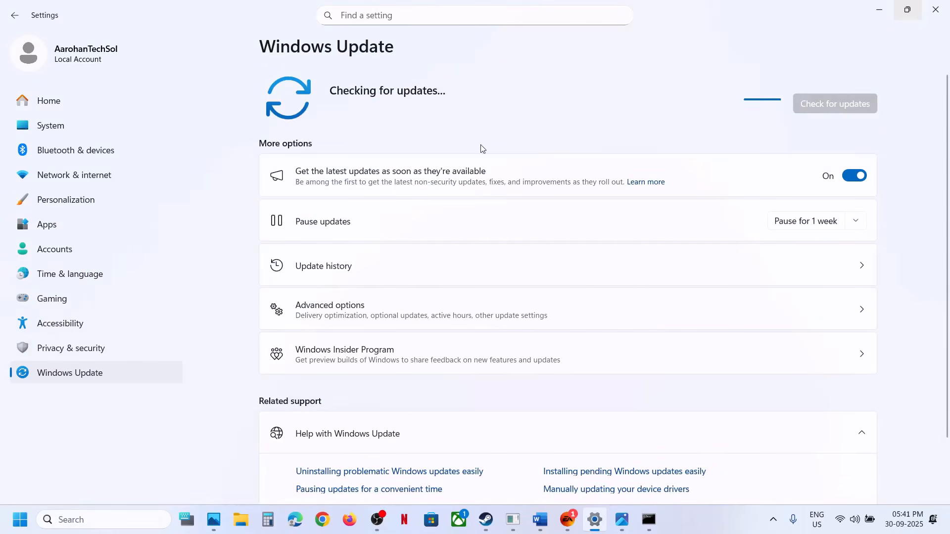
Step: Review Step 3 in the Word notes and open the Services console from Windows search
left_click(546, 531)
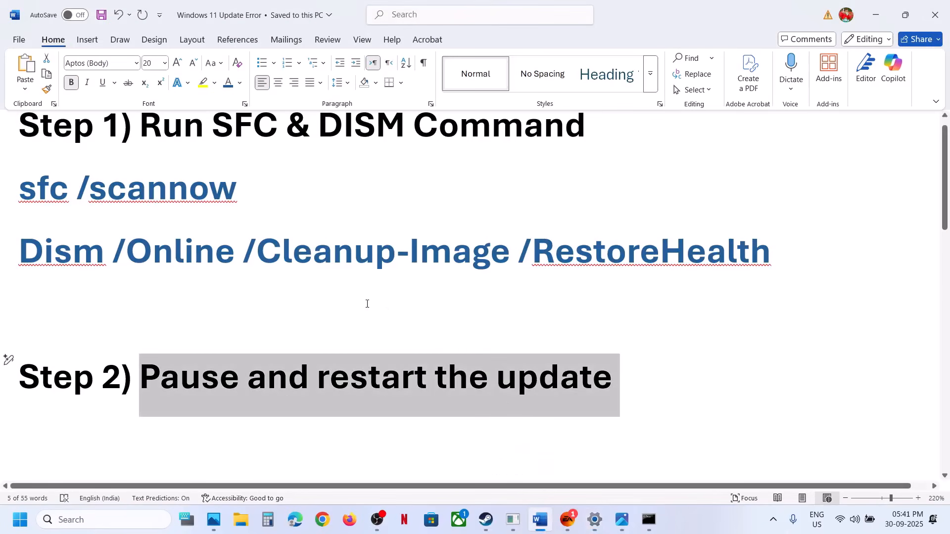
scroll(355, 304, "down", 5)
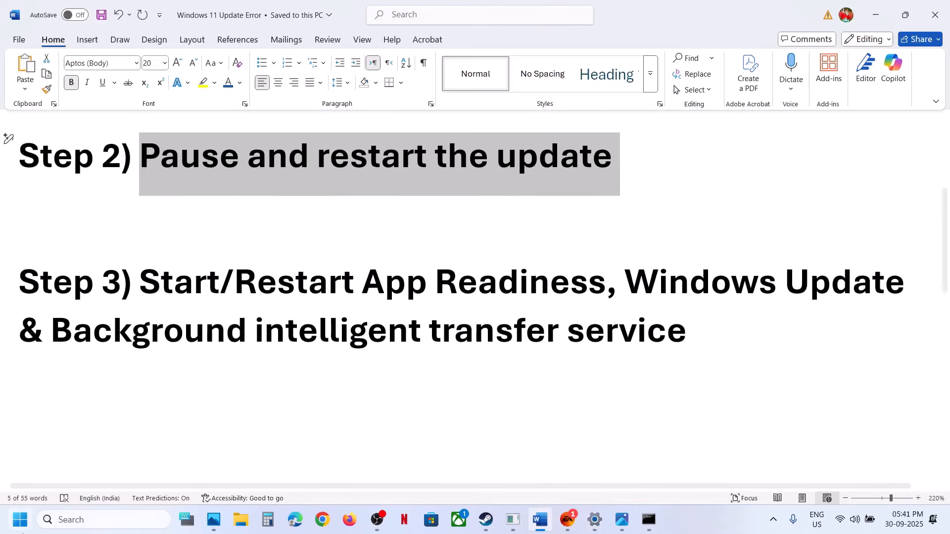
left_click(85, 523)
type("services")
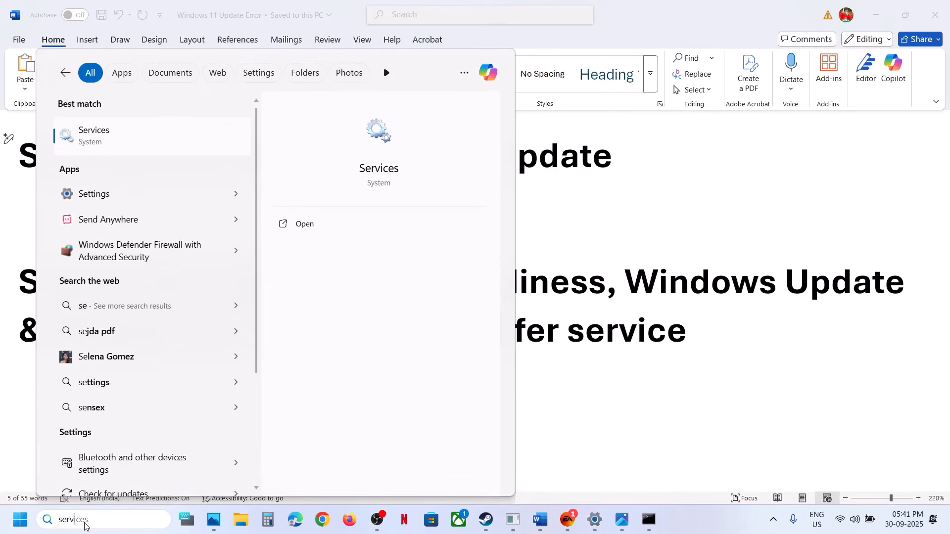
key("Return")
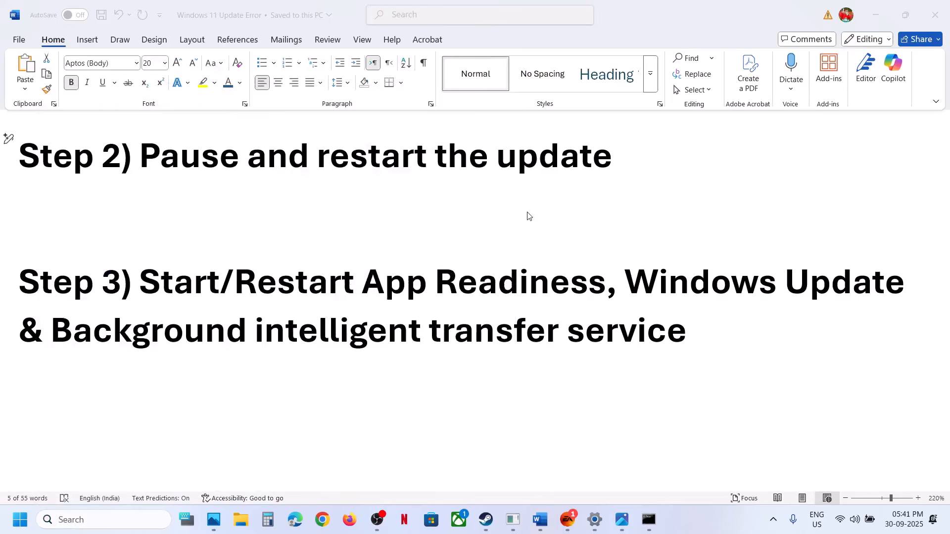
left_click(306, 297)
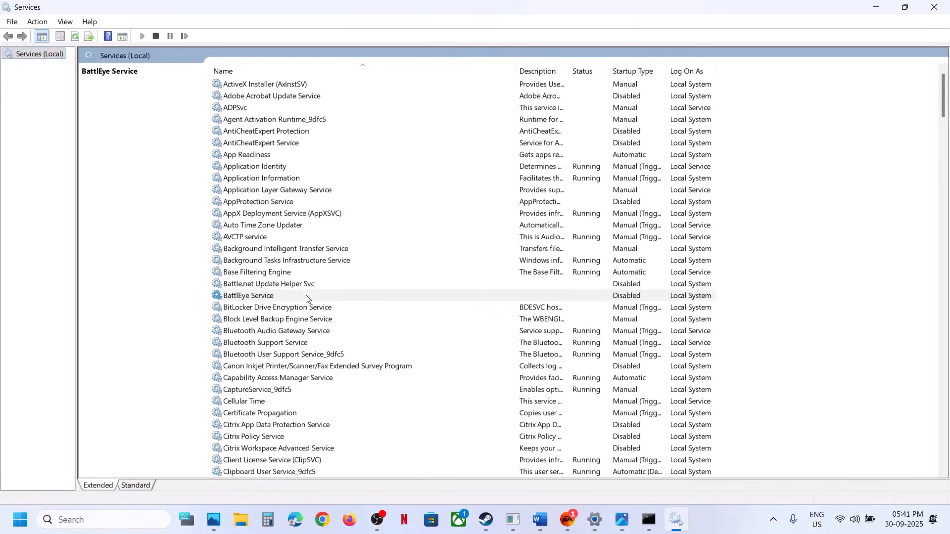
left_click(306, 297)
Step: Set the App Readiness service's startup type to Automatic and apply the change
left_click(260, 156)
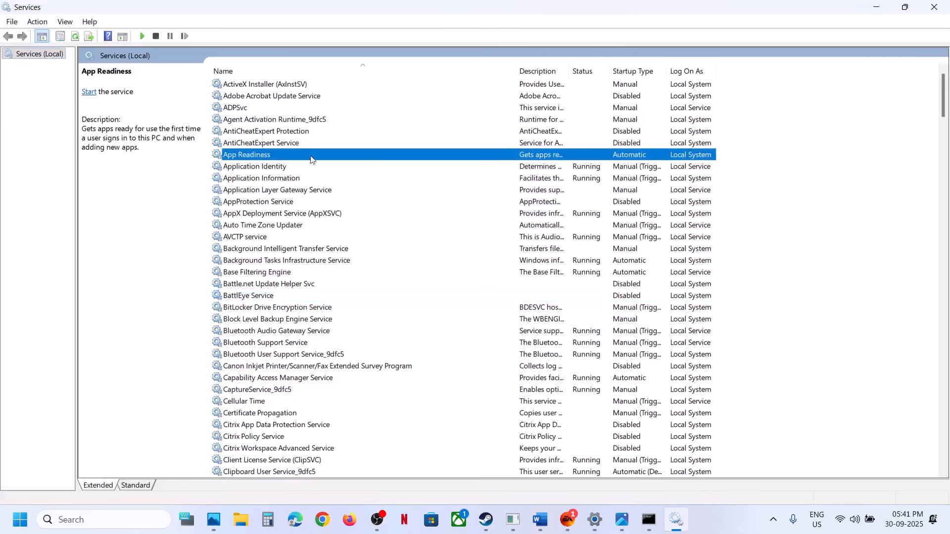
double_click(349, 158)
left_click(500, 244)
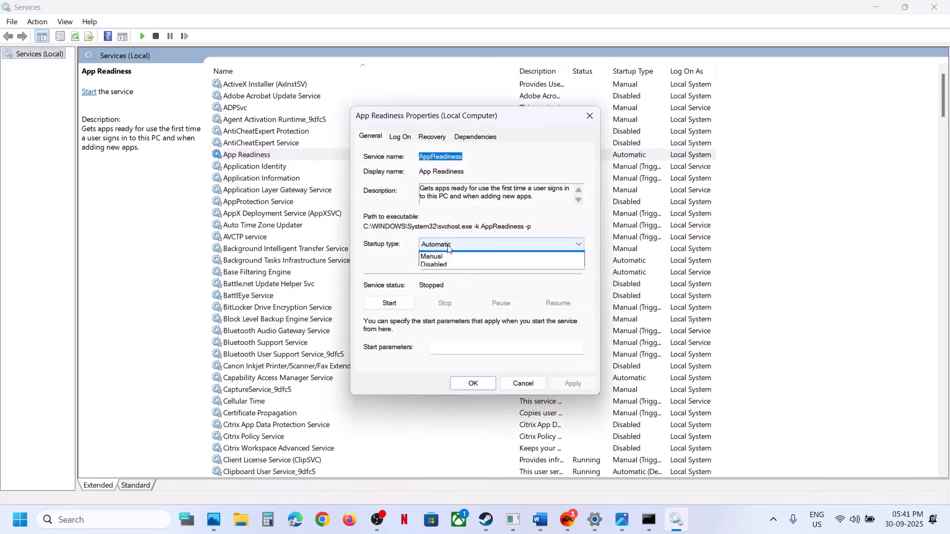
left_click(448, 267)
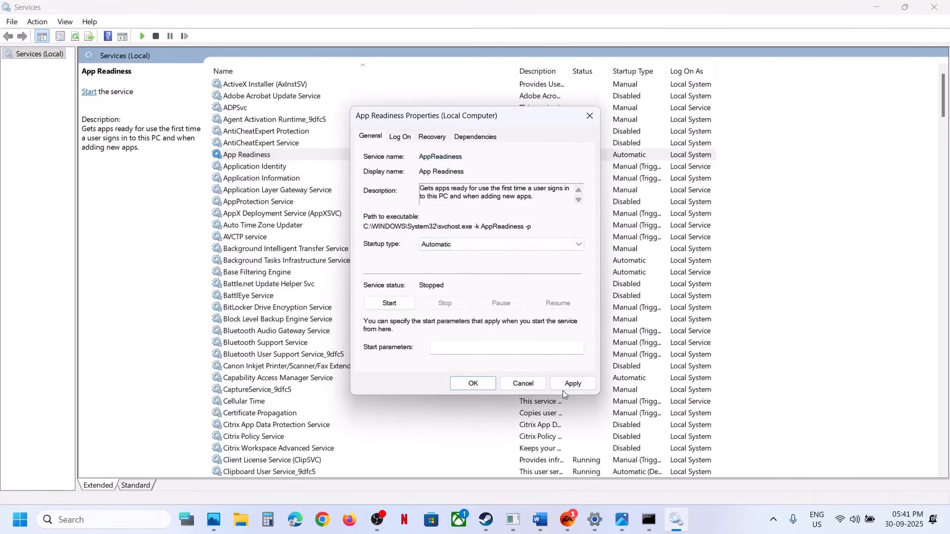
left_click(569, 384)
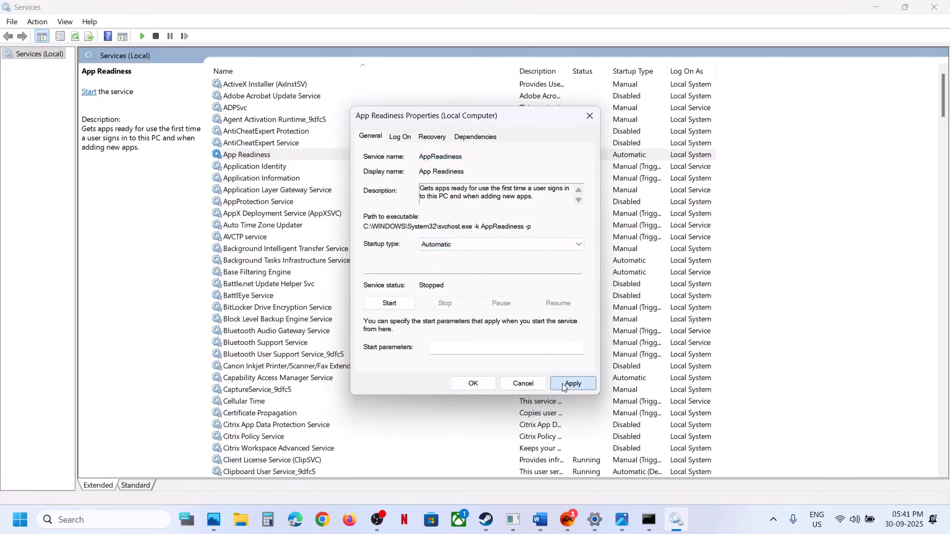
Step: Start the App Readiness service and restart it from the services list
left_click(398, 306)
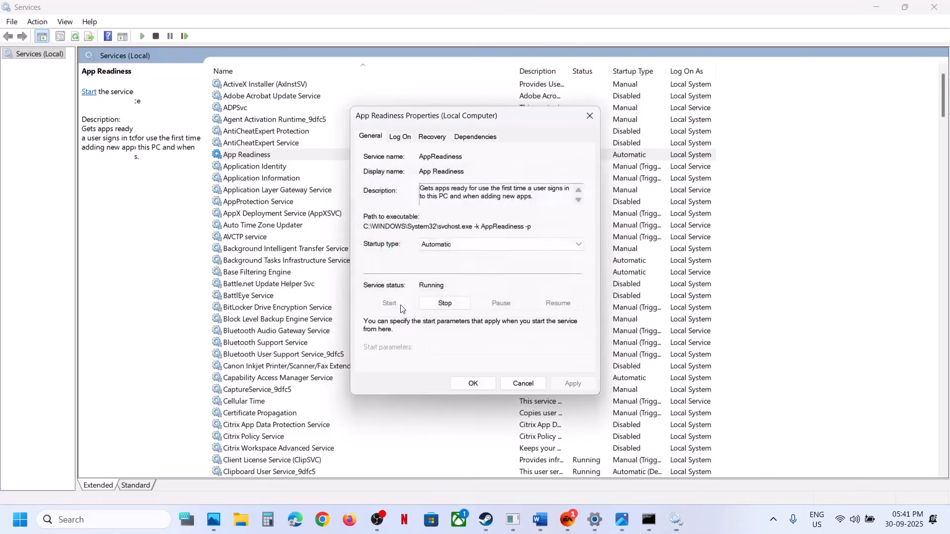
left_click(473, 383)
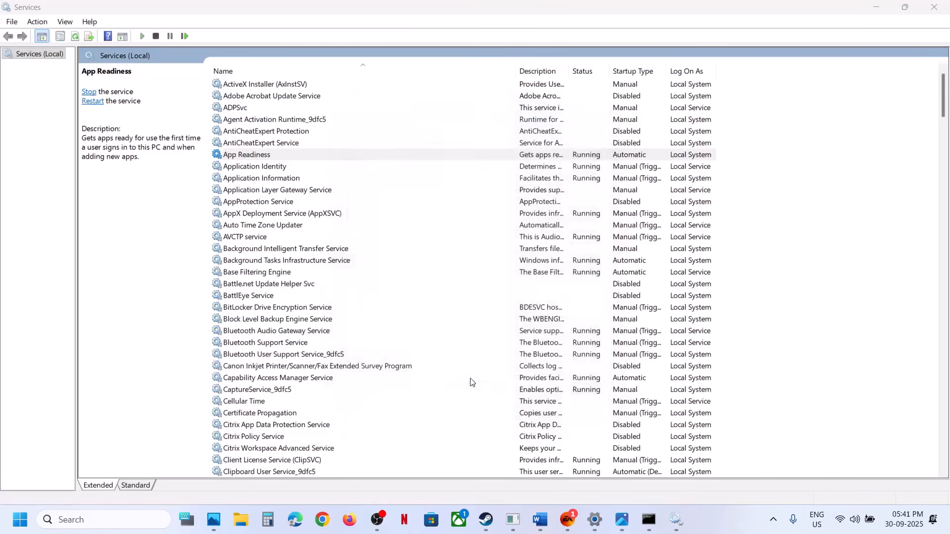
right_click(293, 160)
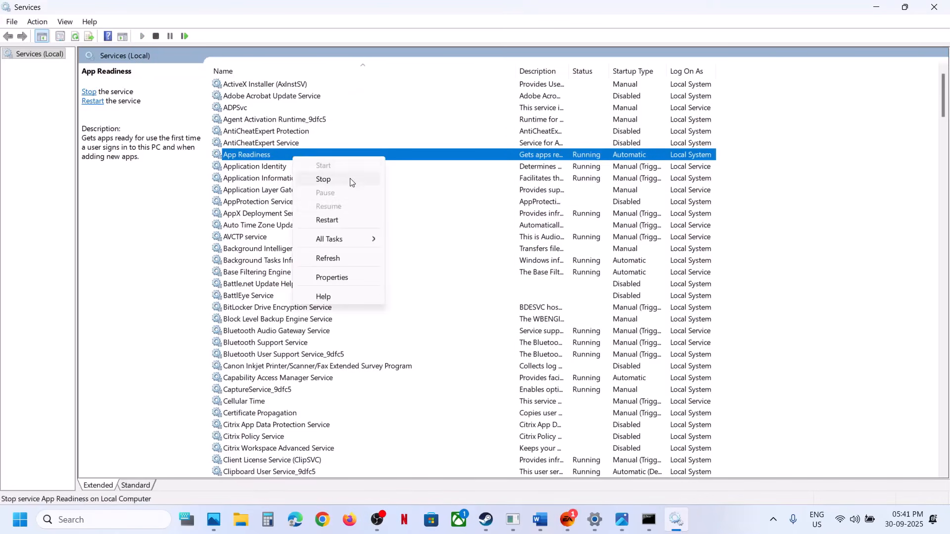
left_click(339, 219)
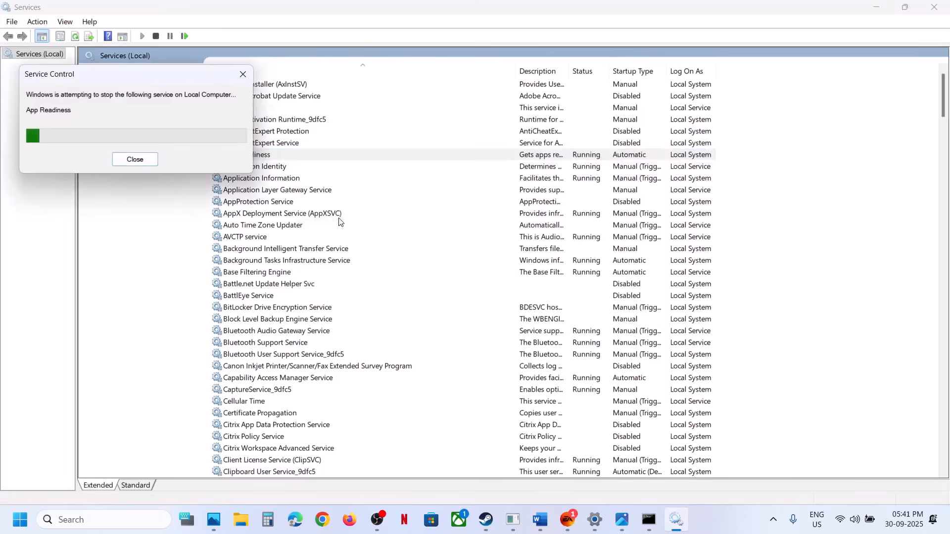
Step: Find the Windows Update service and choose Automatic as its startup type
left_click(312, 331)
key("w")
scroll(312, 330, "down", 10)
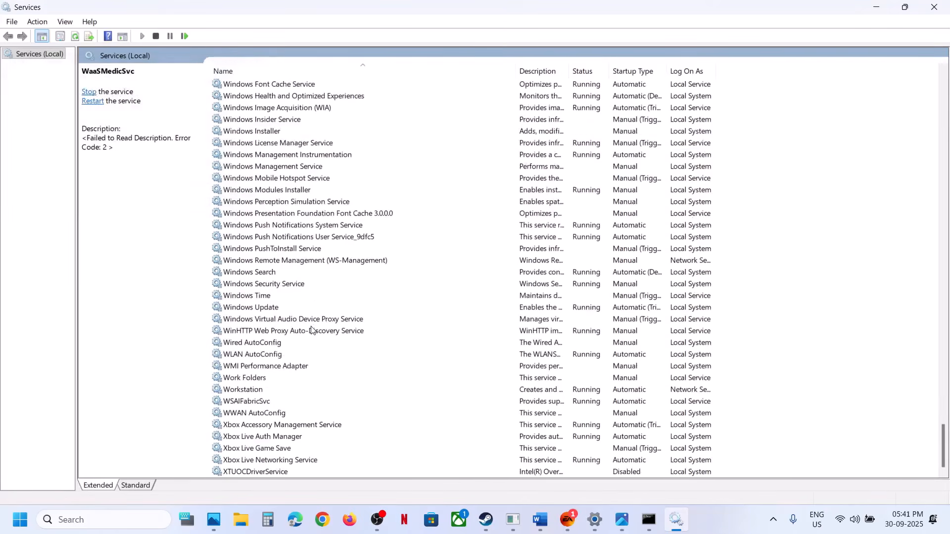
left_click(279, 309)
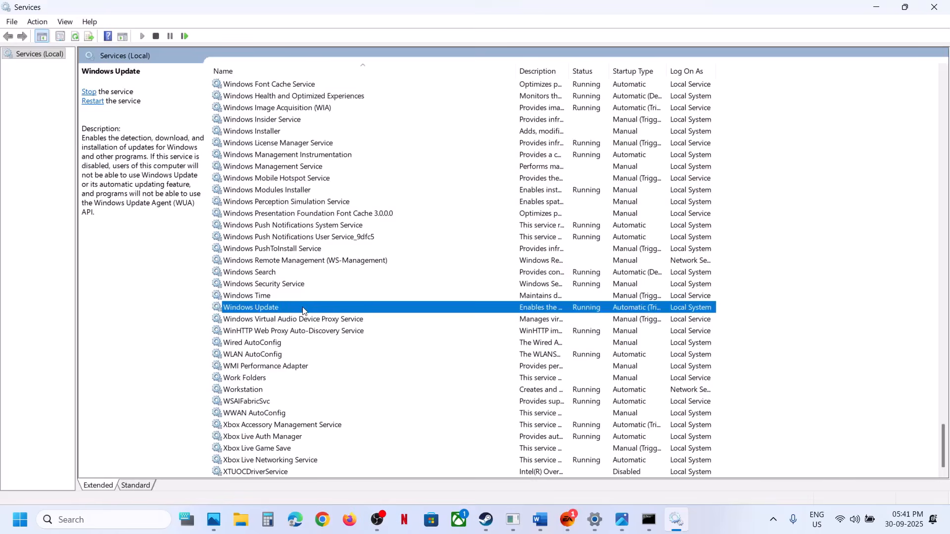
double_click(303, 310)
left_click(432, 247)
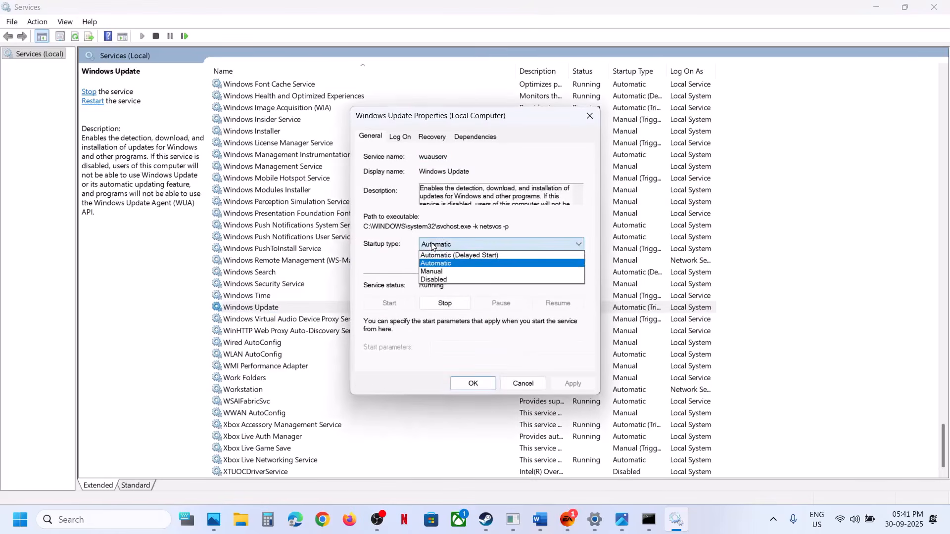
left_click(450, 266)
left_click(573, 385)
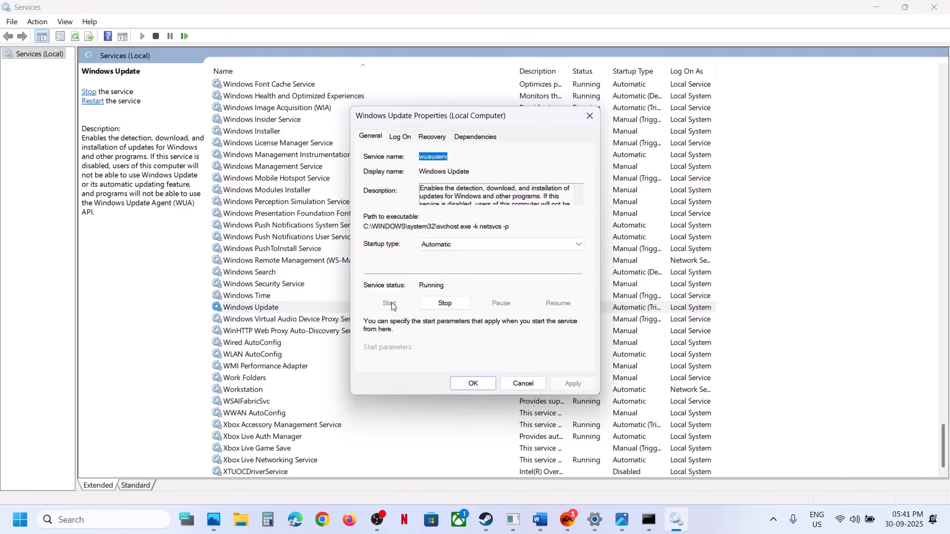
left_click(473, 384)
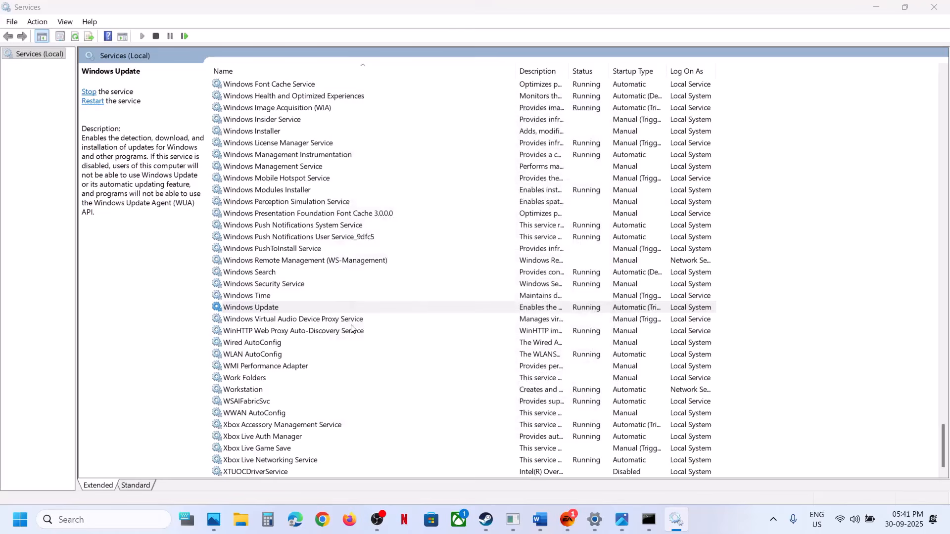
Step: Restart the Windows Update service
right_click(277, 310)
left_click(316, 369)
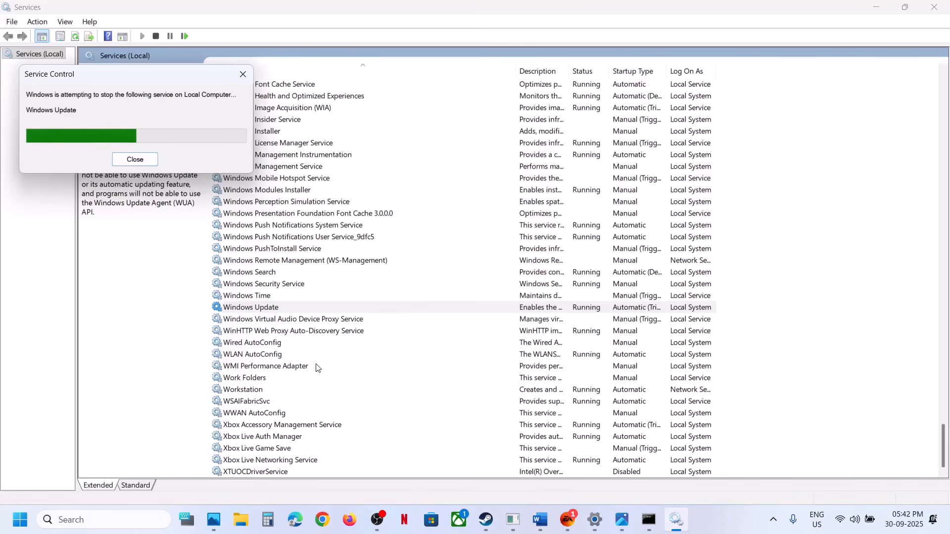
left_click(739, 532)
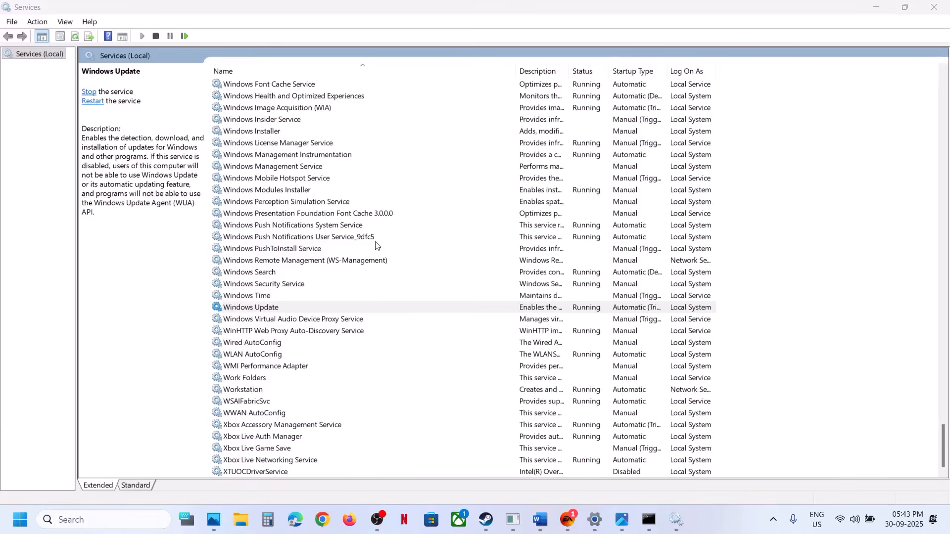
Step: Set the Background Intelligent Transfer Service's startup type to Automatic and start the service
left_click(356, 236)
key("b")
scroll(342, 178, "up", 4)
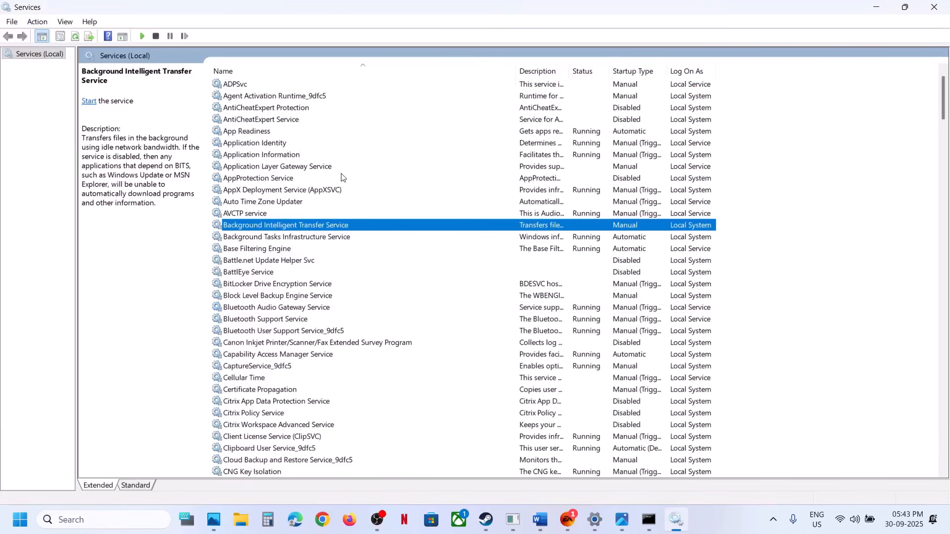
double_click(307, 229)
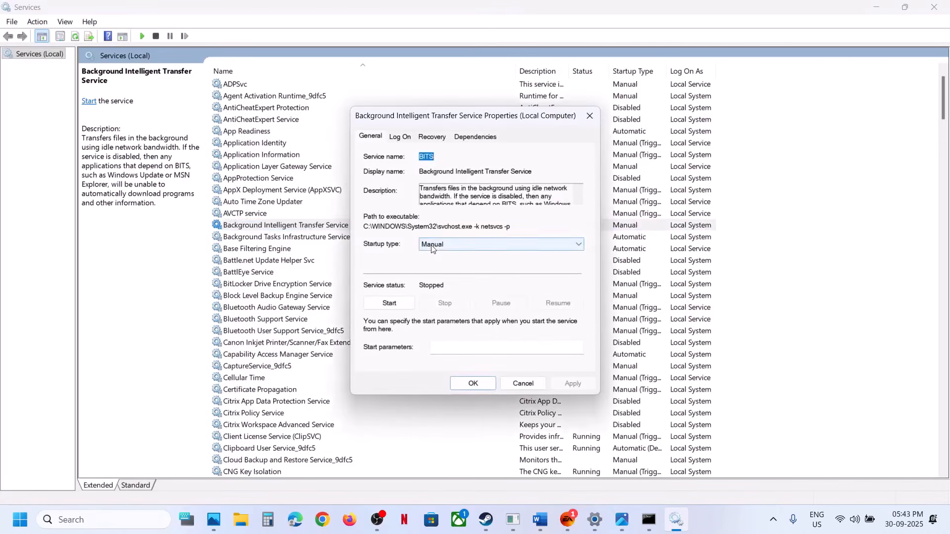
left_click(495, 245)
left_click(443, 265)
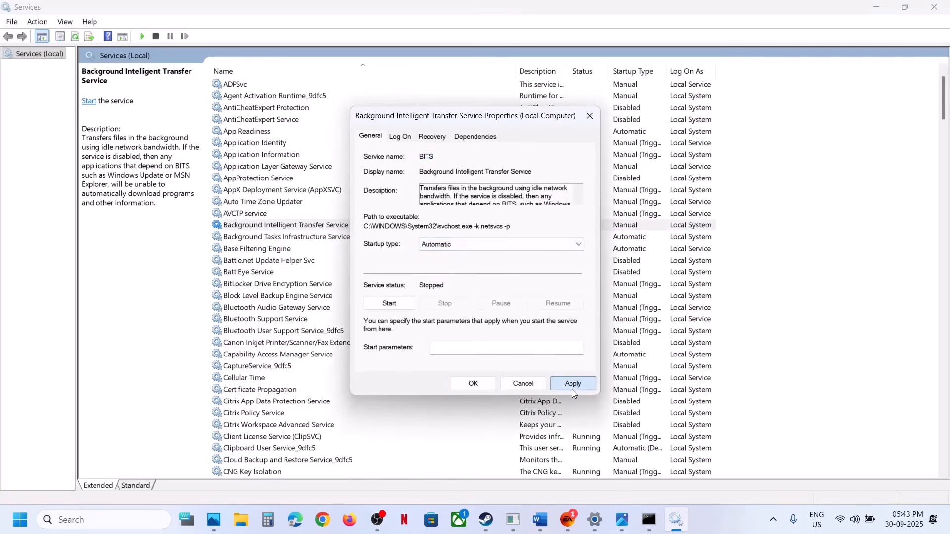
left_click(572, 385)
left_click(389, 304)
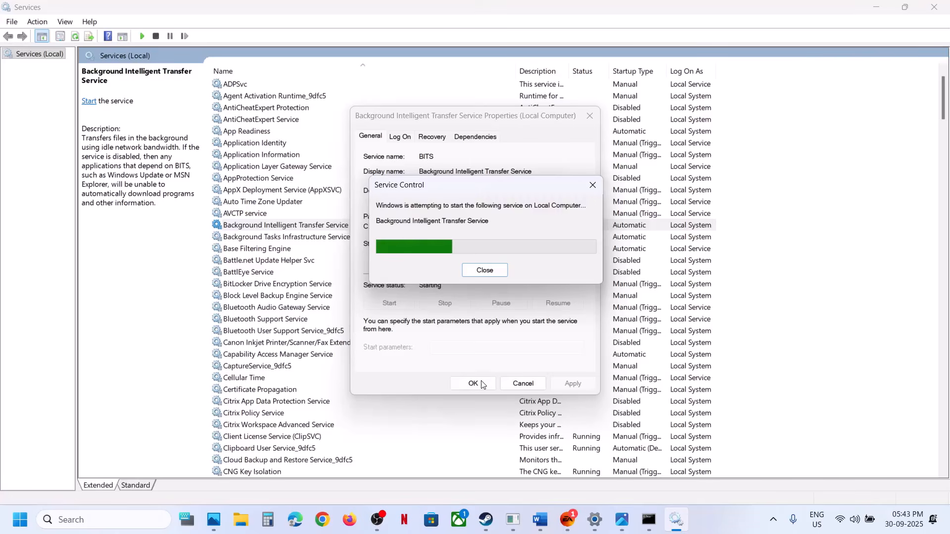
left_click(473, 384)
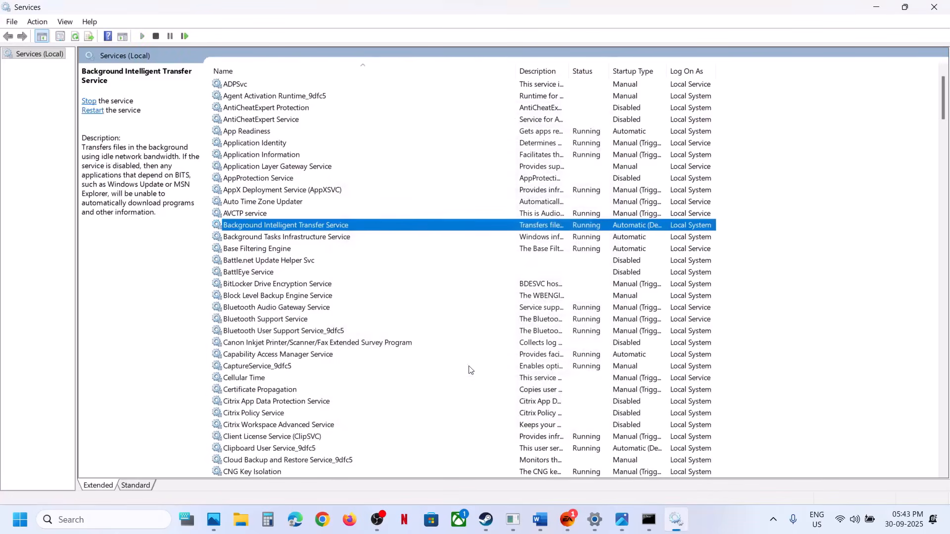
Step: Restart the Background Intelligent Transfer Service from the services list
right_click(298, 227)
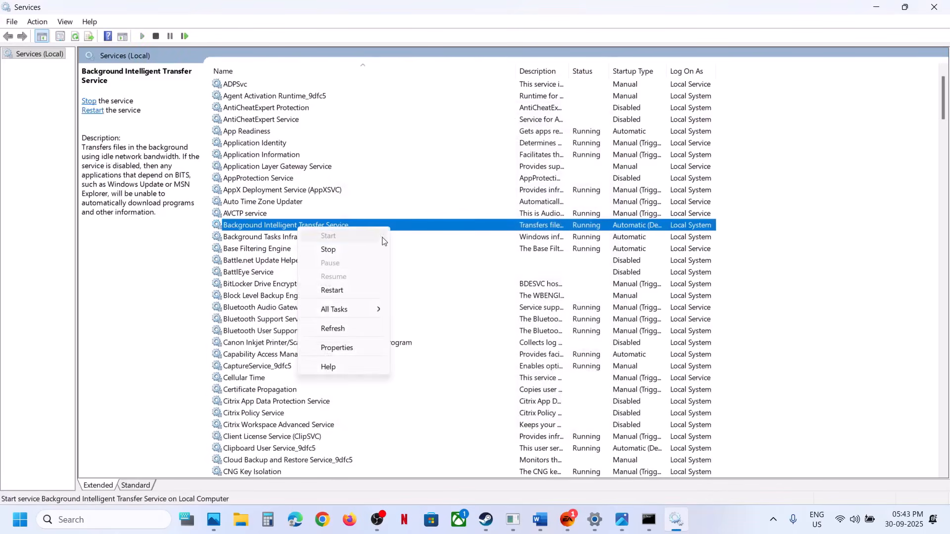
left_click(344, 292)
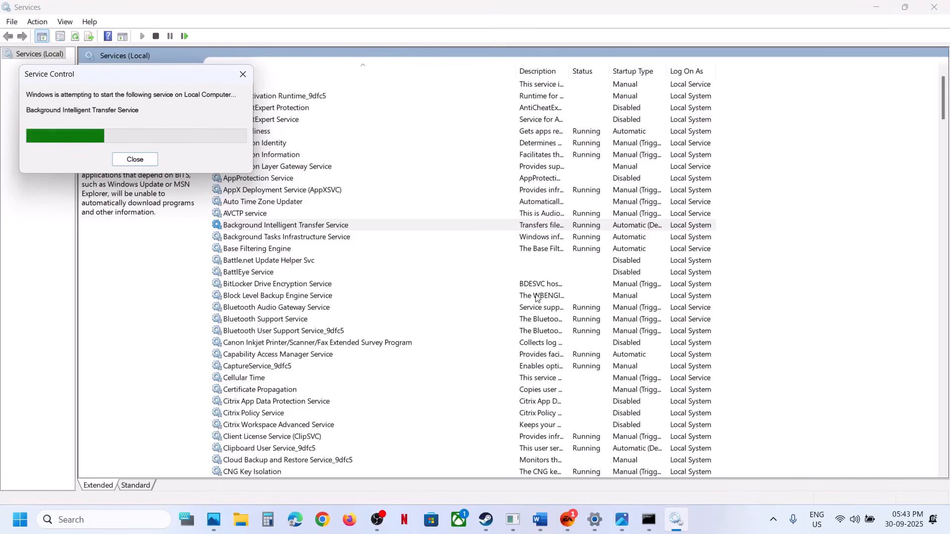
Step: Switch to the Word document Windows 11 Update Error and open the Microsoft Update Catalog link under Step 4
left_click(539, 519)
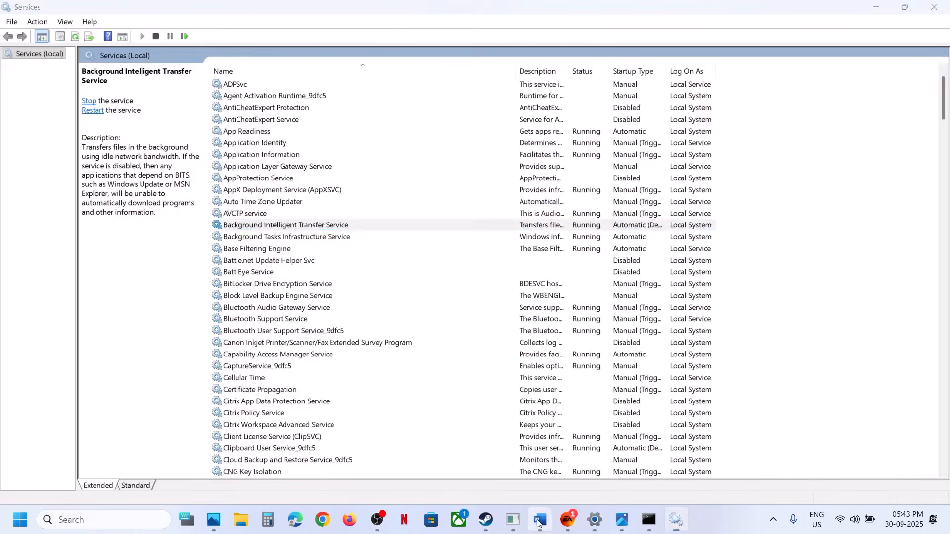
scroll(389, 289, "down", 3)
scroll(388, 289, "down", 2)
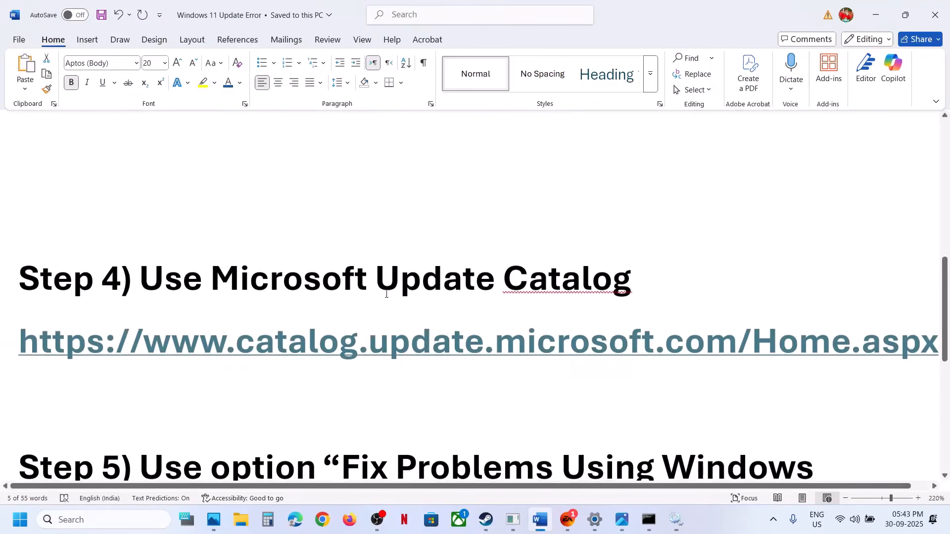
left_click(367, 345, "ctrl")
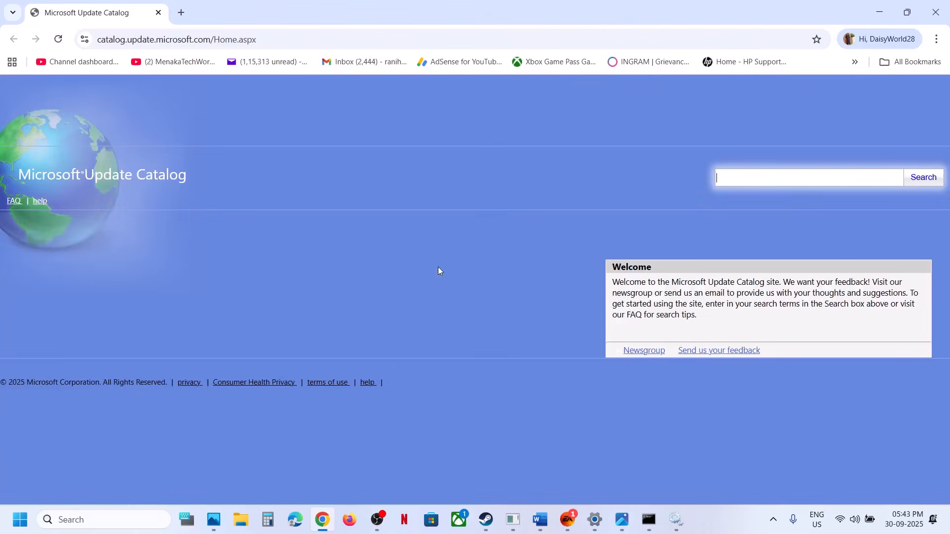
Step: Copy the pending update's number KB5065789 from Windows Update in Settings and search the Microsoft Update Catalog for it
left_click(594, 519)
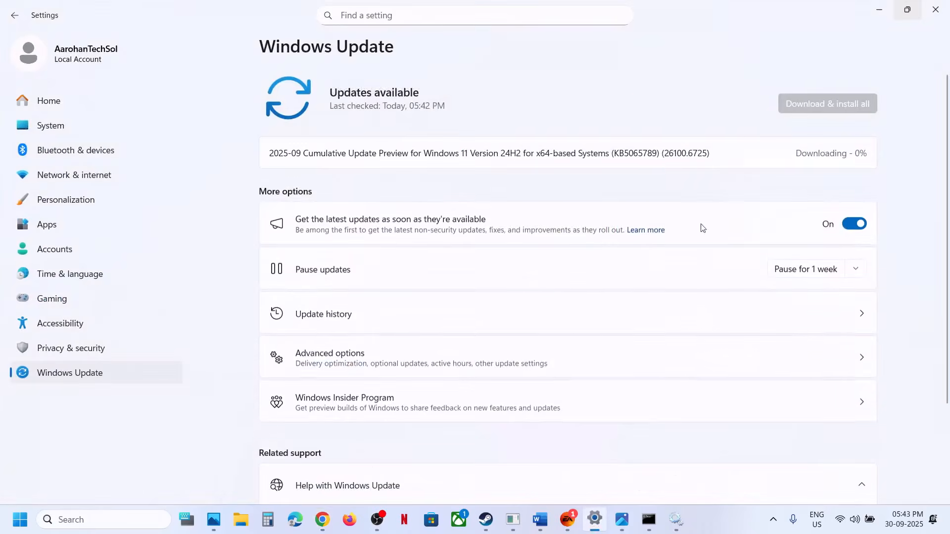
double_click(638, 156)
key("ctrl+c")
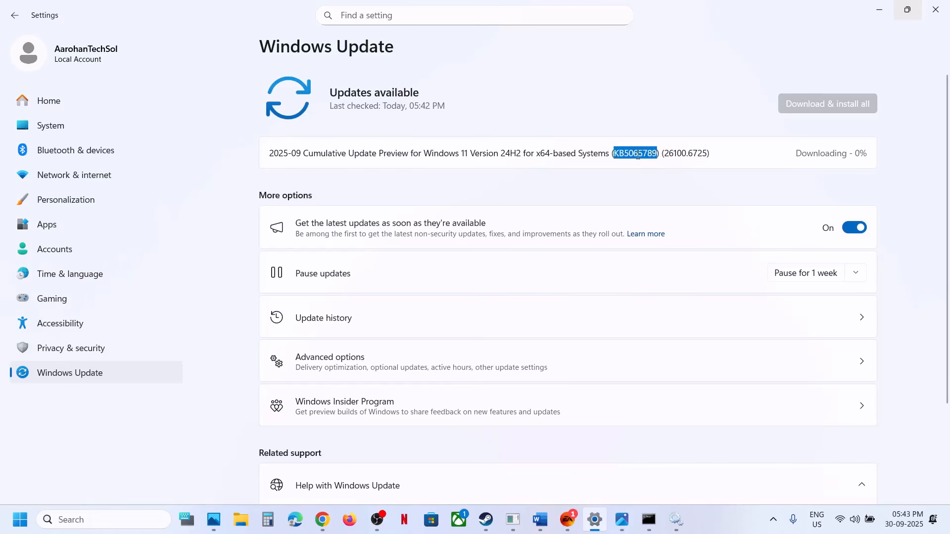
left_click(877, 10)
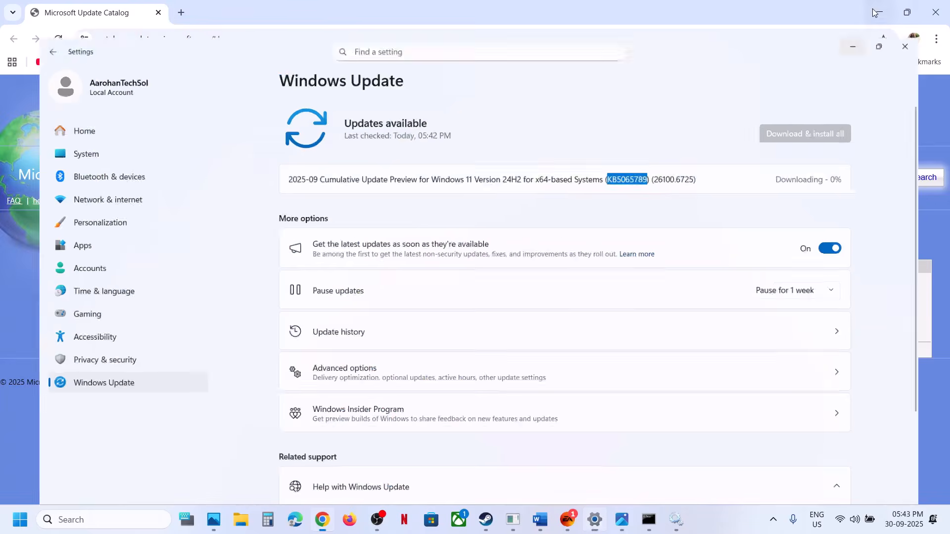
left_click(799, 178)
key("ctrl+v")
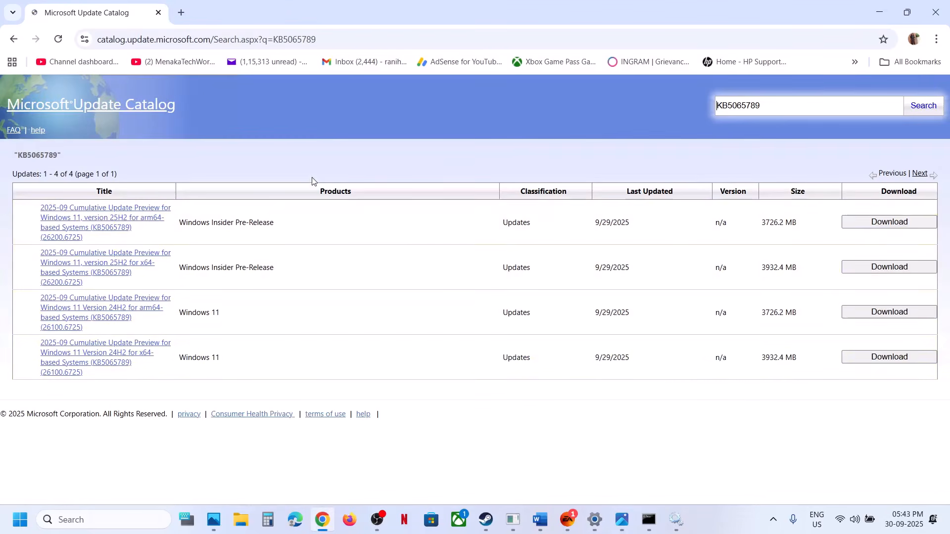
Step: Run winver to check the installed Windows version and build, and close the About Windows window
left_click(70, 516)
type("winver")
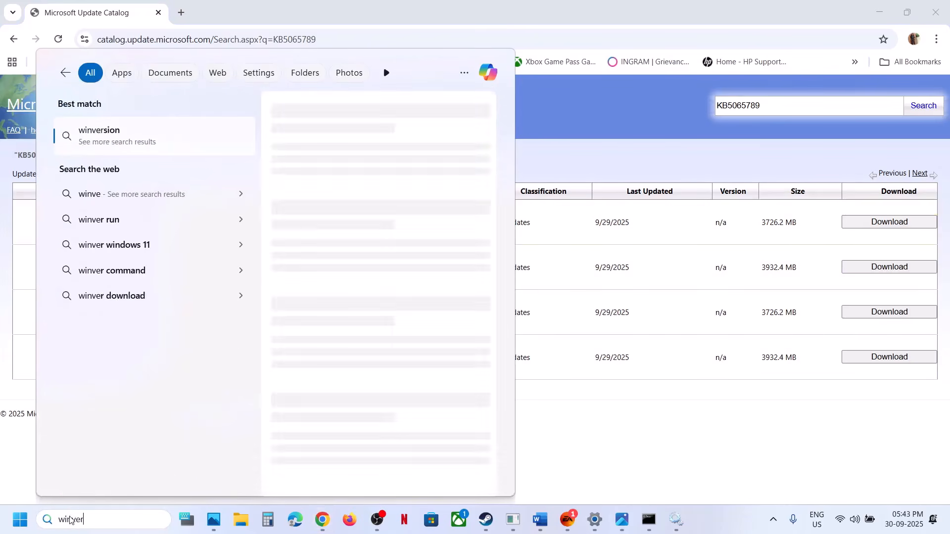
key("Return")
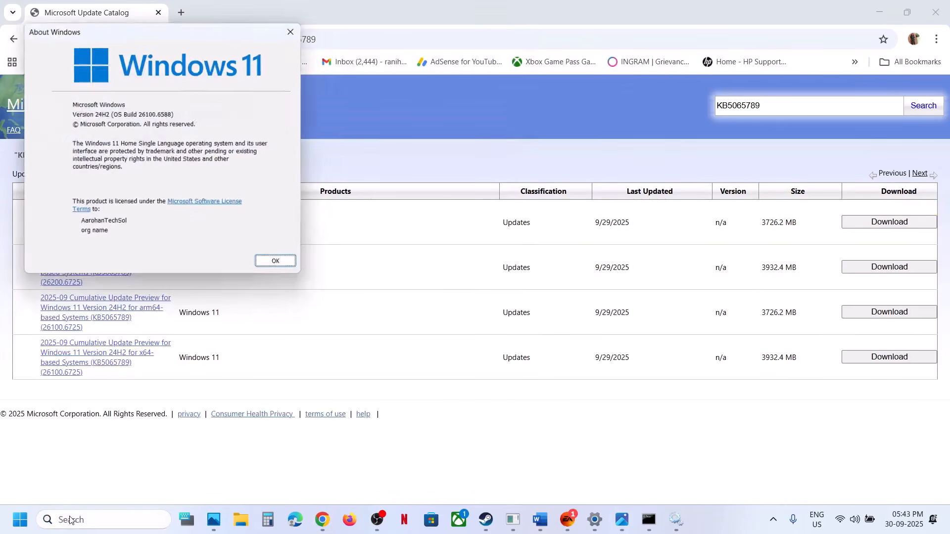
left_click_drag(196, 30, 429, 192)
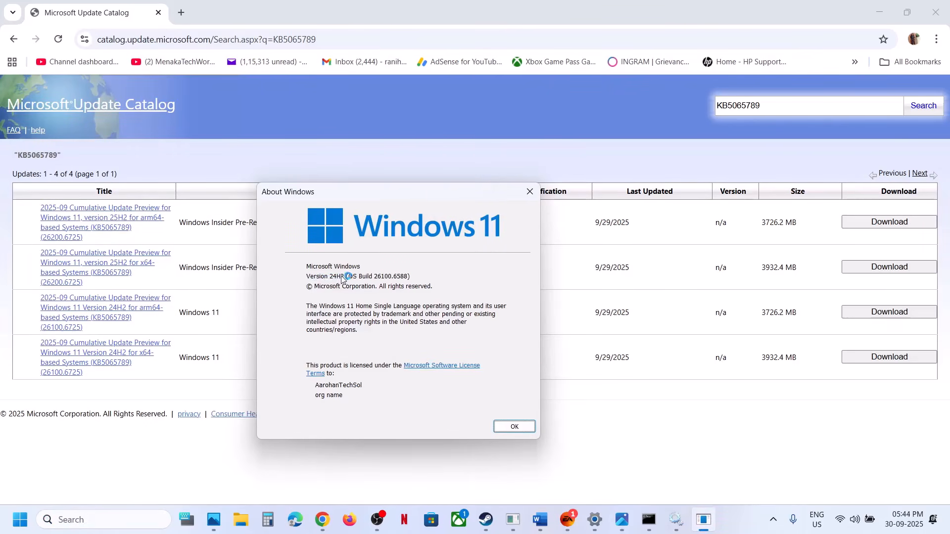
left_click(529, 193)
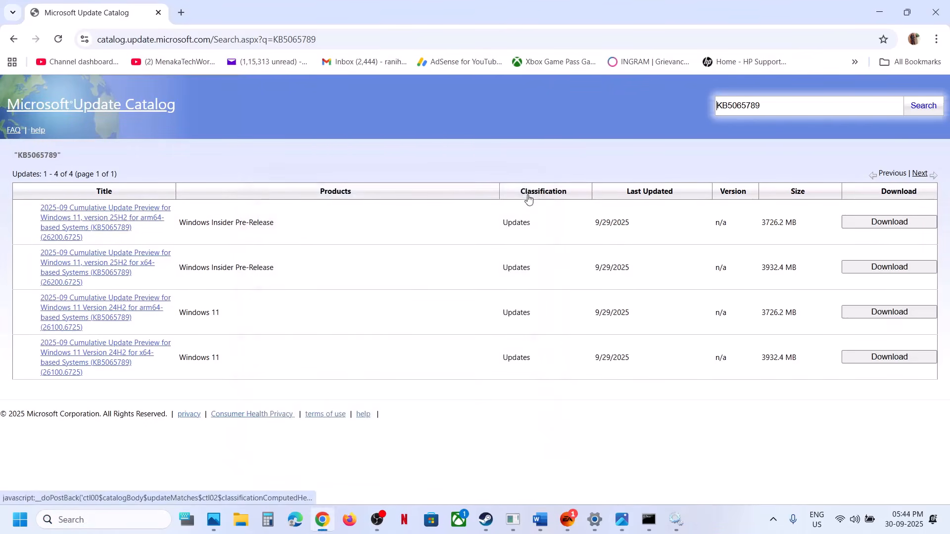
Step: Check the PC's system type in the device specifications on the About page of Settings, and close Settings
key("alt+Tab")
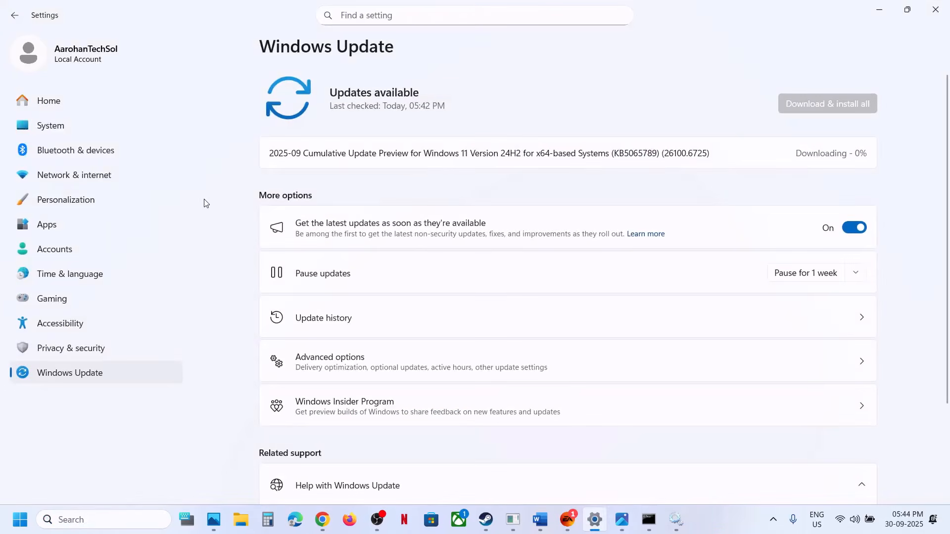
left_click(73, 125)
scroll(373, 361, "down", 8)
scroll(373, 362, "down", 3)
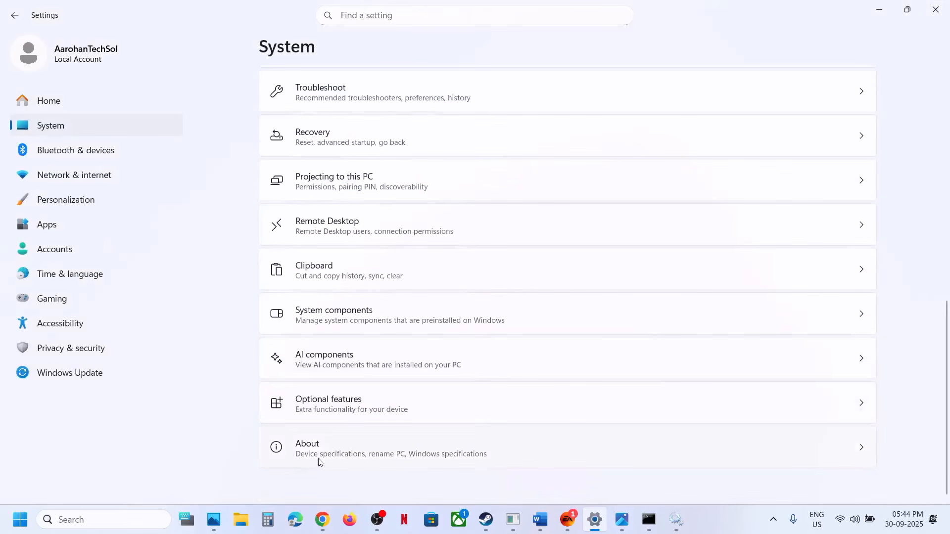
left_click(489, 445)
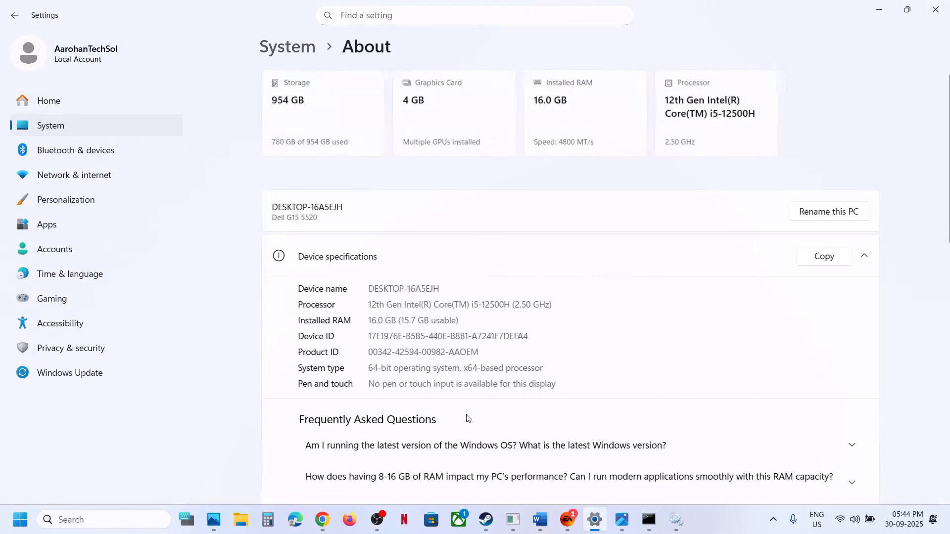
left_click_drag(368, 365, 540, 368)
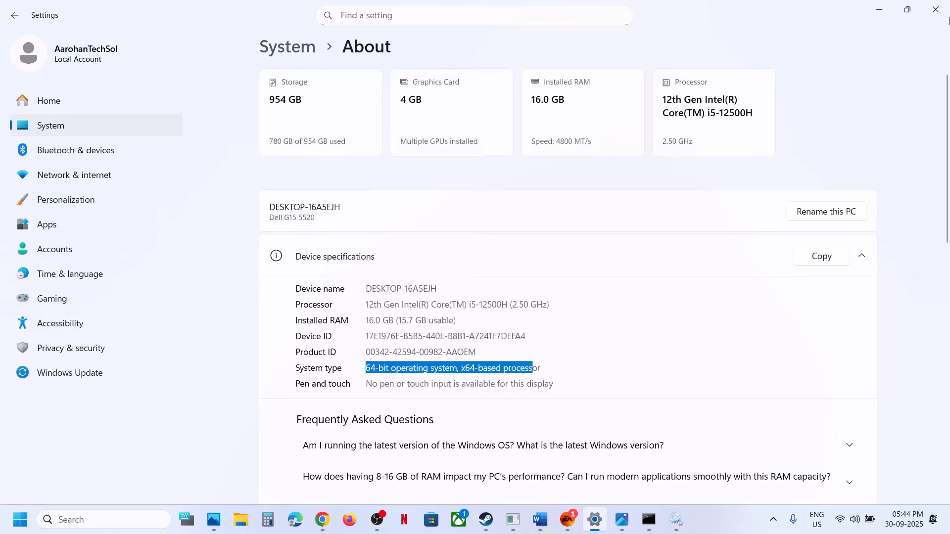
left_click(936, 10)
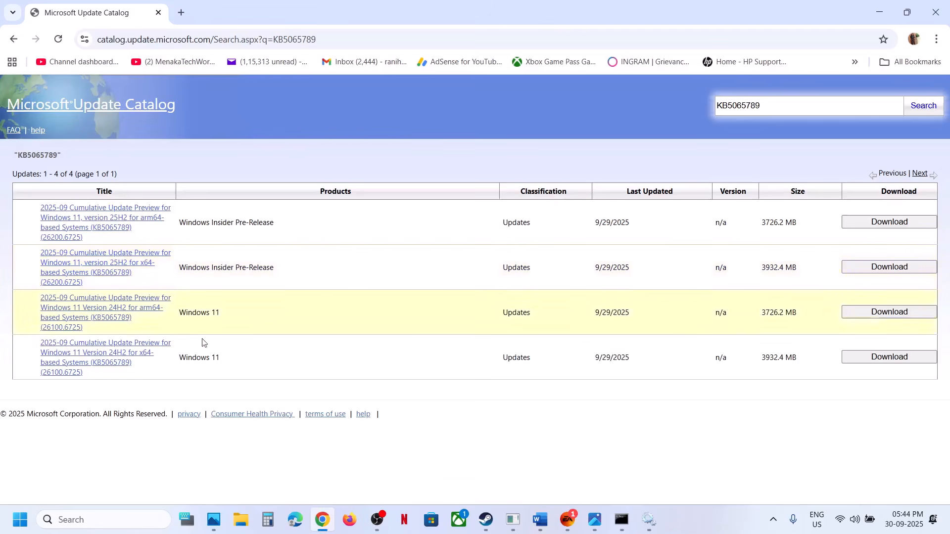
Step: Download the KB5065789 package for Windows 11 Version 24H2 x64-based systems and check its progress in the recent downloads
left_click(874, 357)
left_click_drag(257, 11, 520, 131)
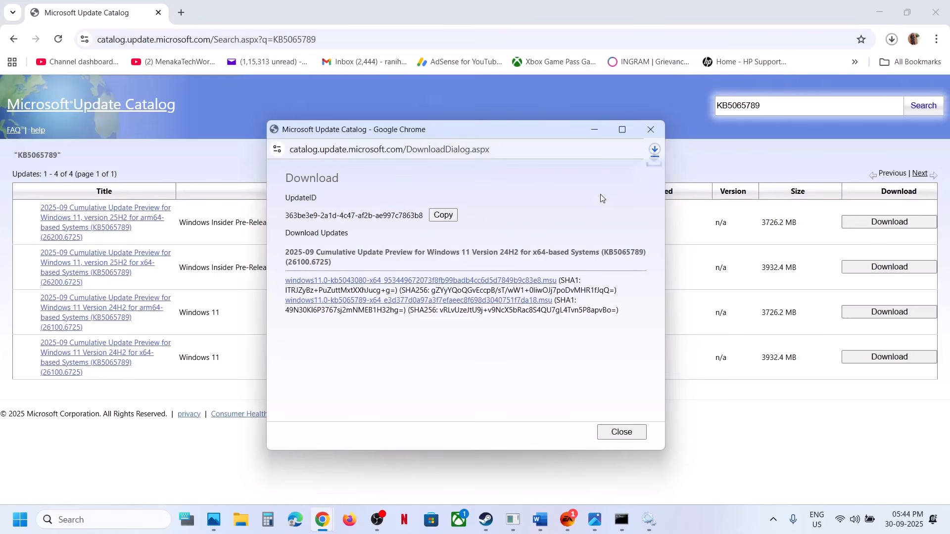
left_click(655, 150)
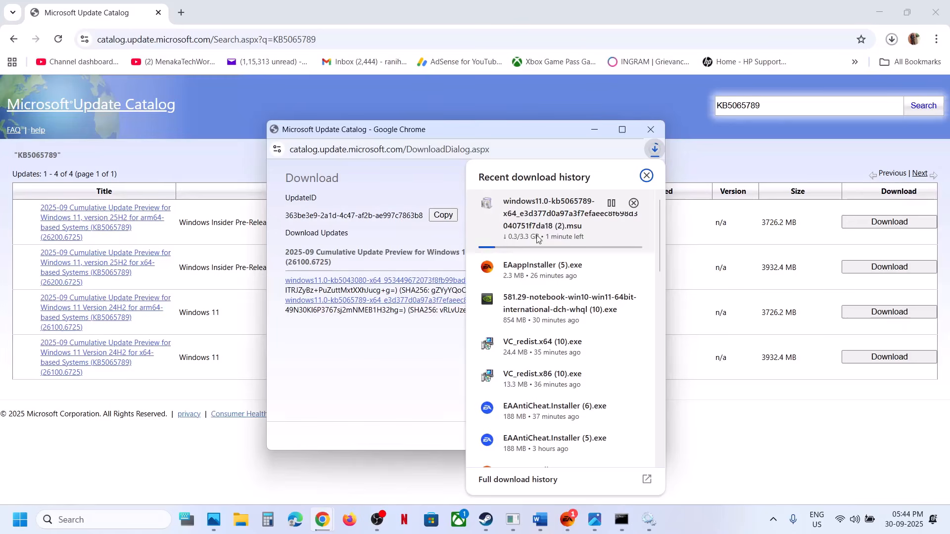
left_click(731, 465)
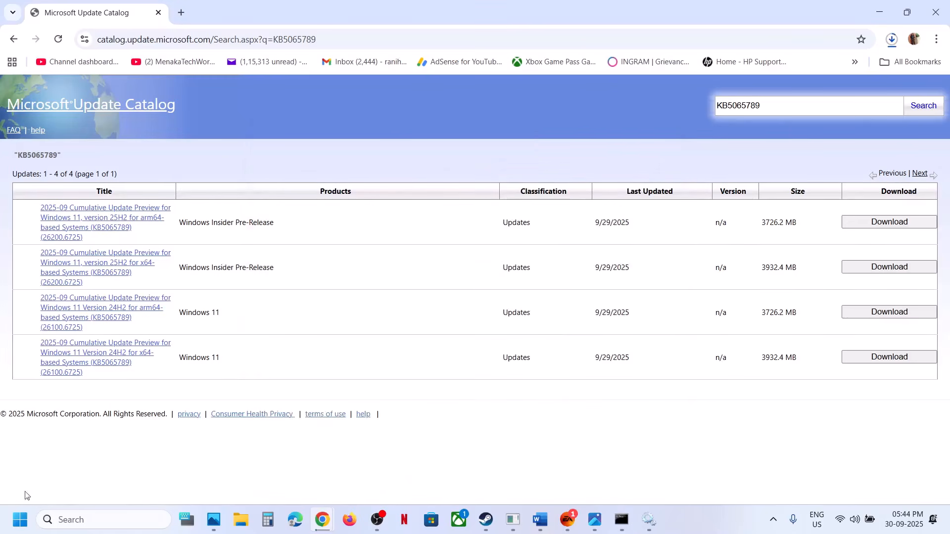
Step: Bring up the computer's power options to show where Restart is found
left_click(20, 520)
left_click(360, 477)
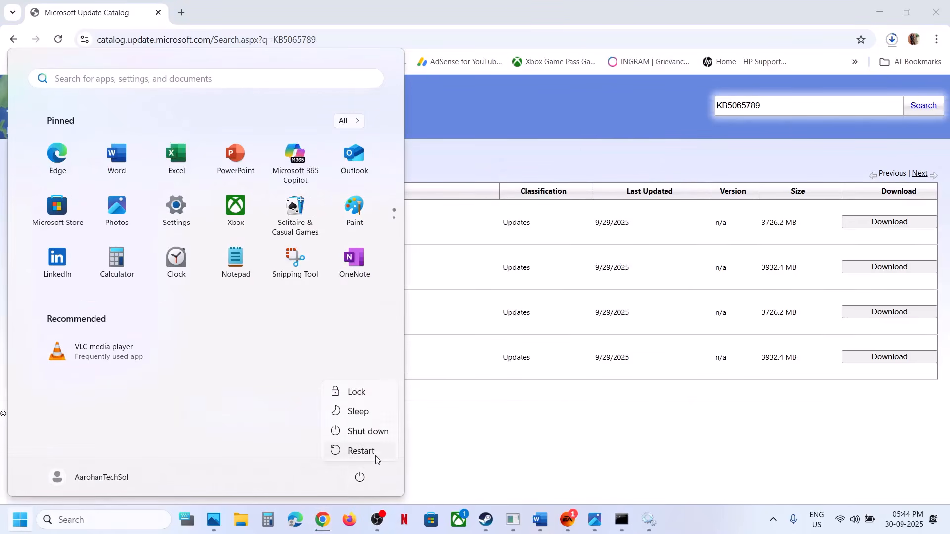
Step: Switch to the Word document and go to Step 5 on the option "Fix Problems Using Windows Update"
left_click(541, 519)
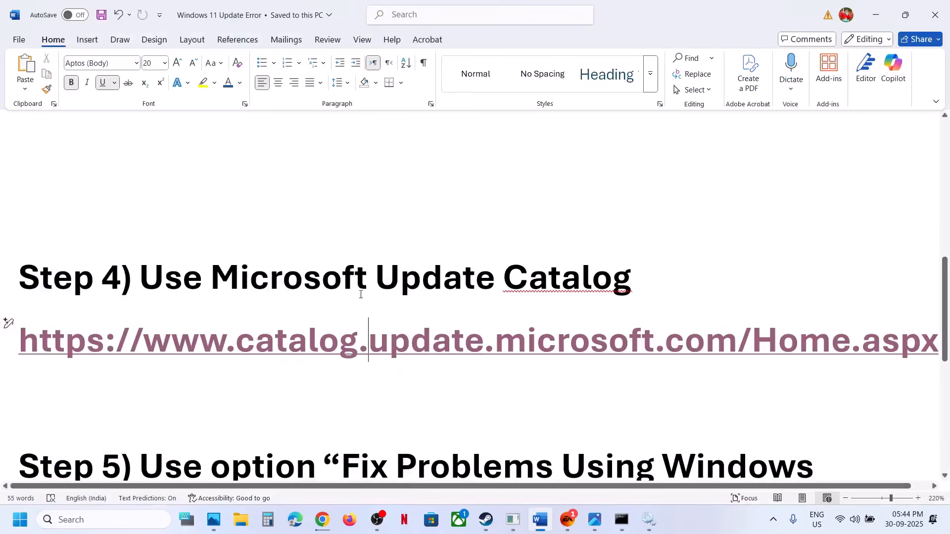
scroll(361, 295, "down", 3)
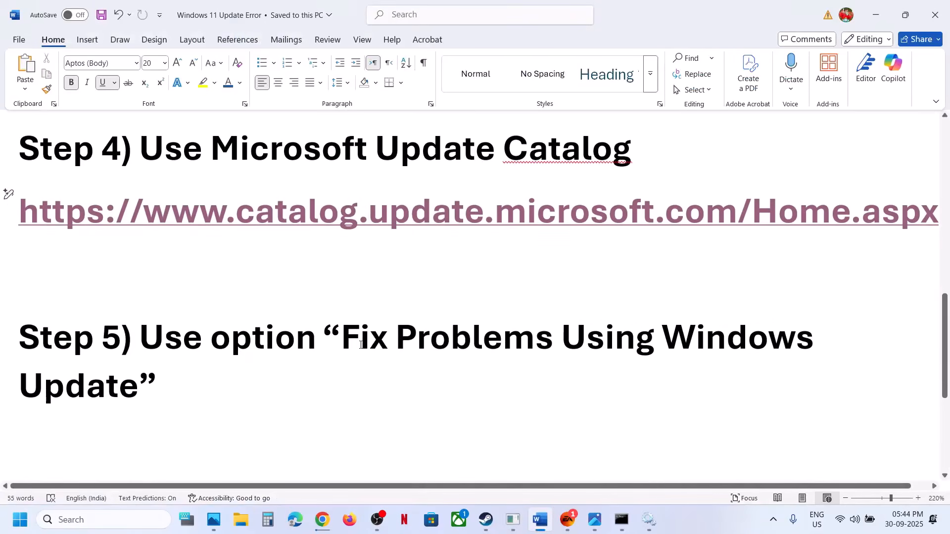
left_click_drag(361, 344, 479, 358)
Step: Open the Recovery page from Windows Update's advanced options in Settings to view "Fix problems using Windows Update"
key("super+i")
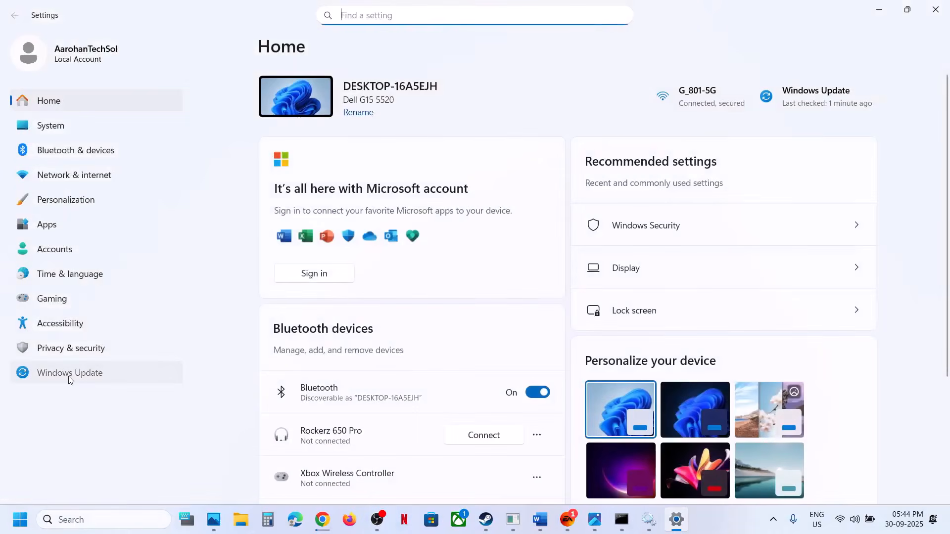
left_click(92, 374)
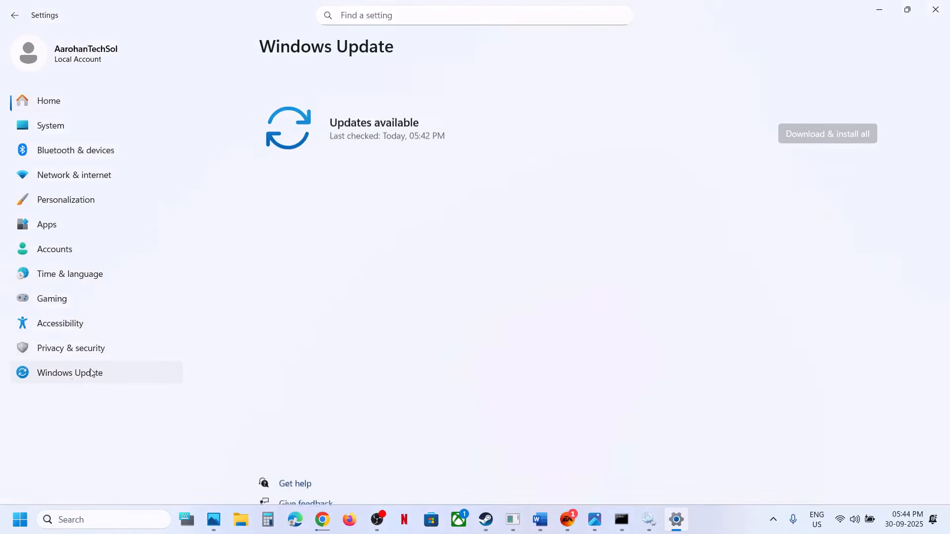
scroll(401, 368, "down", 3)
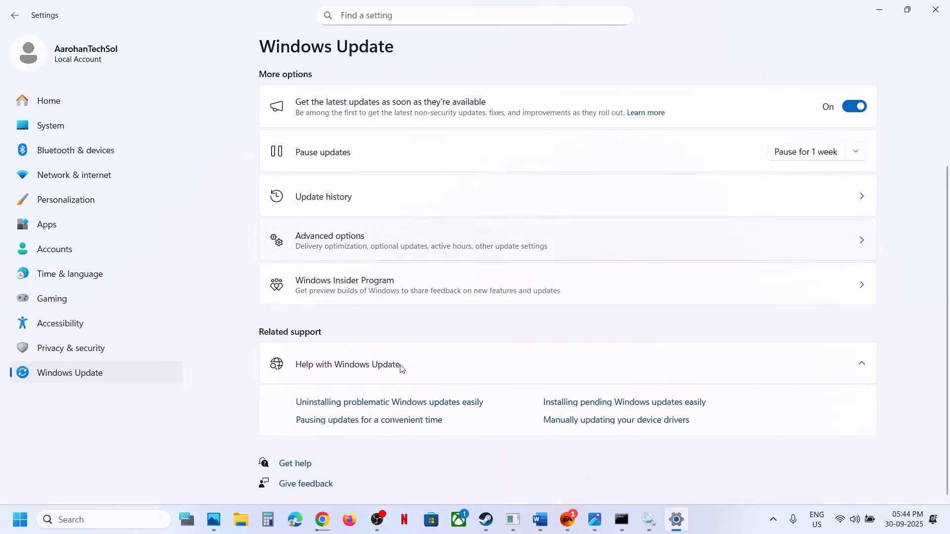
left_click(362, 250)
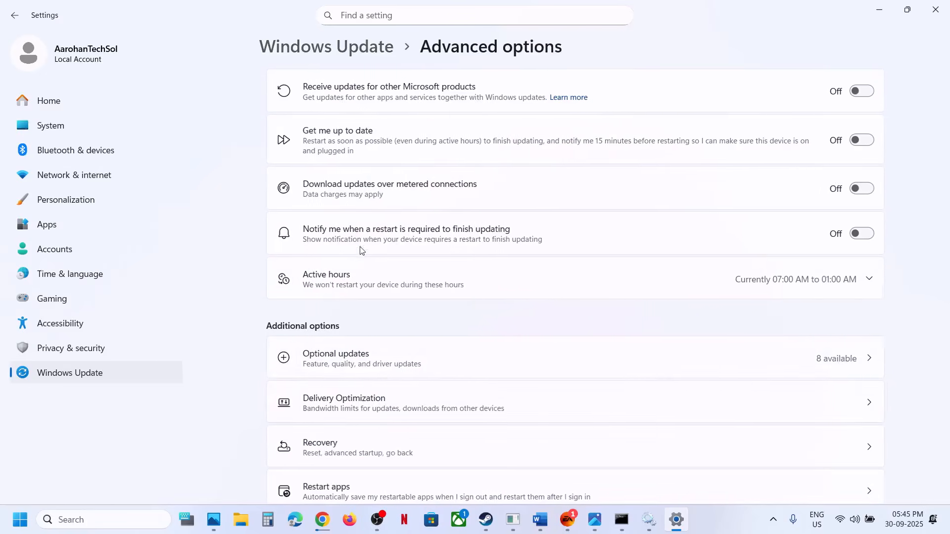
left_click(345, 446)
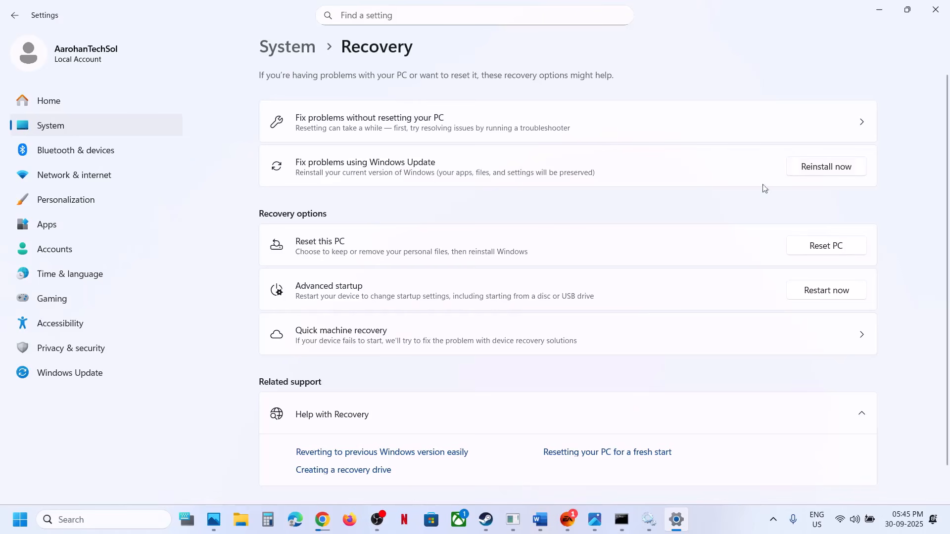
Step: Switch to the Word document and open the Windows 11 download page link under Step 6, Use Media Creation Tool
left_click(540, 519)
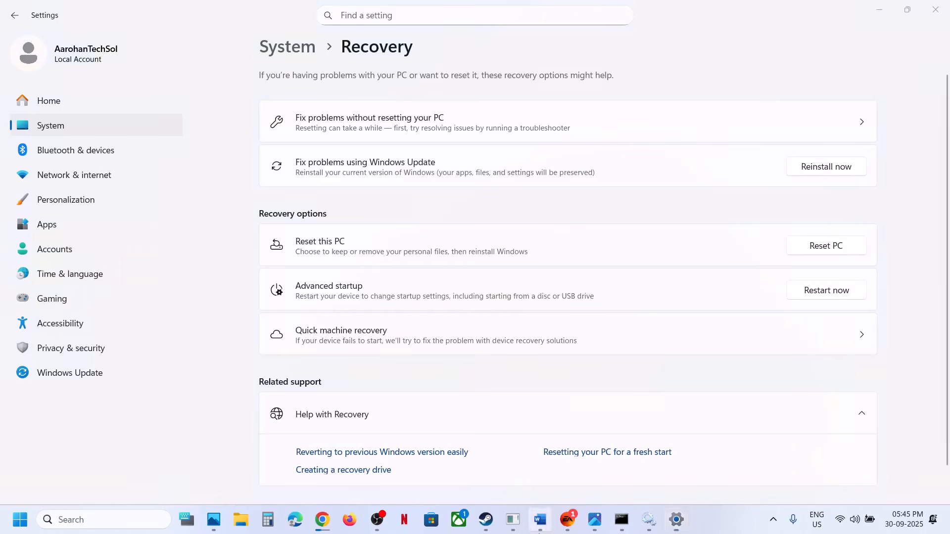
scroll(301, 306, "down", 5)
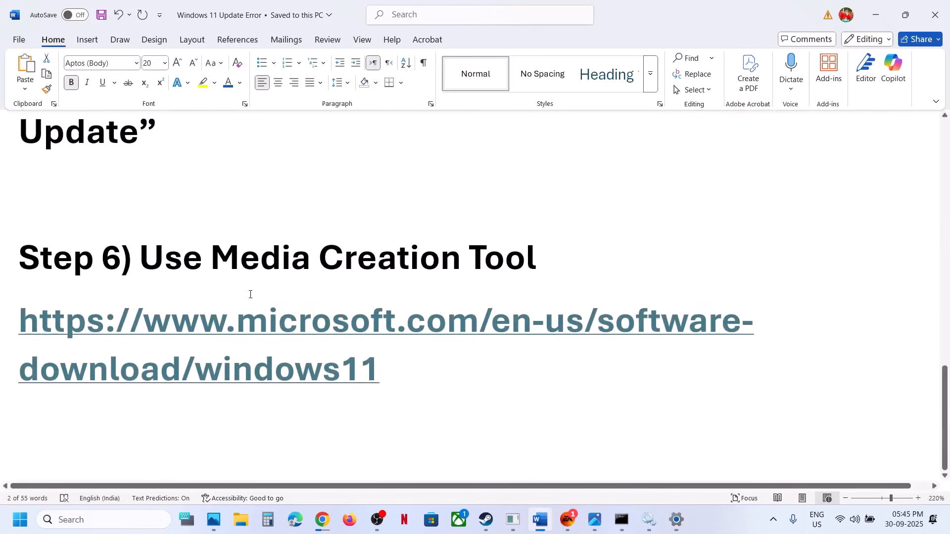
left_click(309, 330, "ctrl")
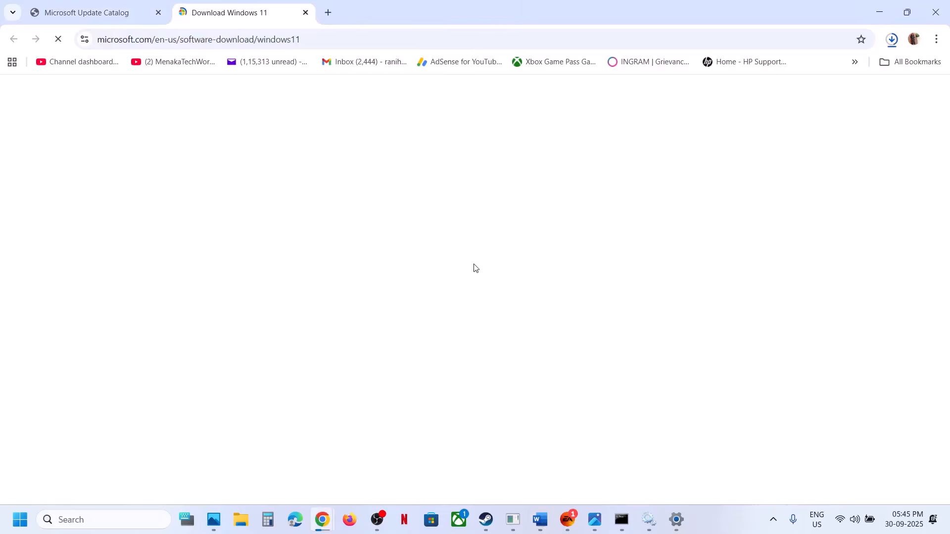
Step: Download the media creation tool under Create Windows 11 Installation Media and show it in the recent downloads
scroll(234, 285, "down", 8)
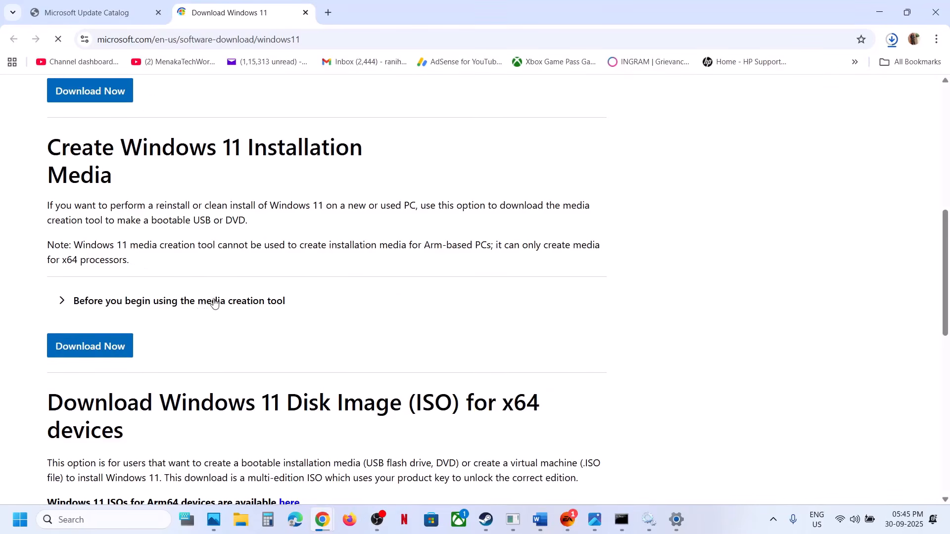
left_click(109, 346)
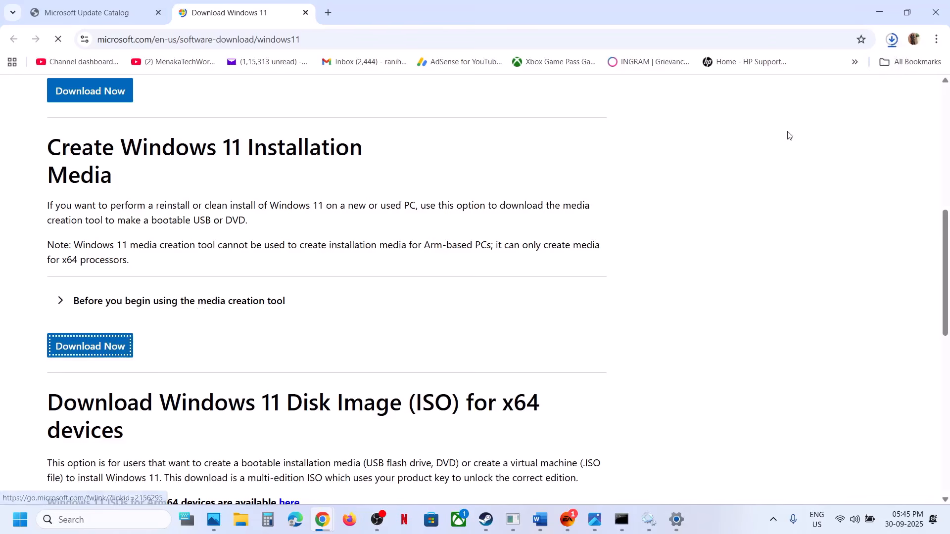
left_click(893, 40)
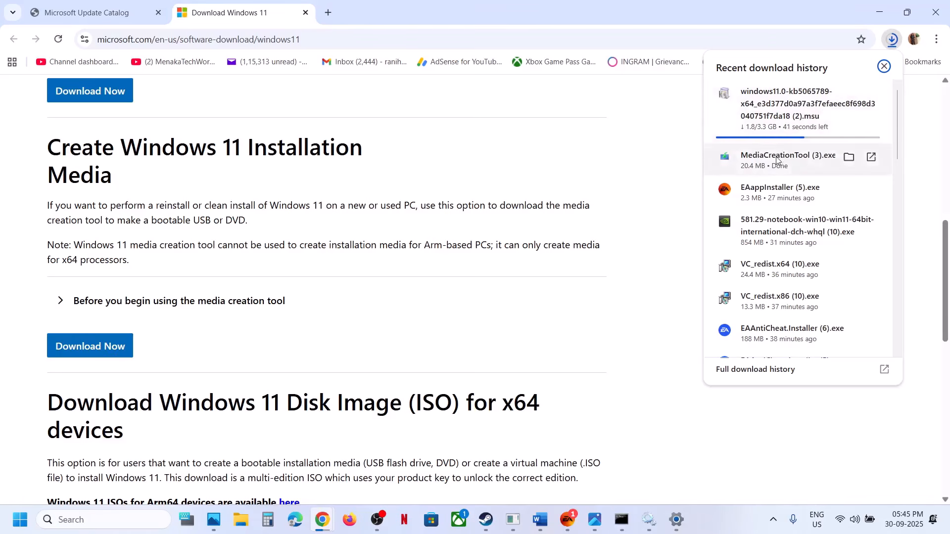
Step: Switch to the Photos viewer, maximize it, and review the Media Creation Tool screenshots from 1.png through 7.png, covering the license terms to setup cleanup
left_click(594, 520)
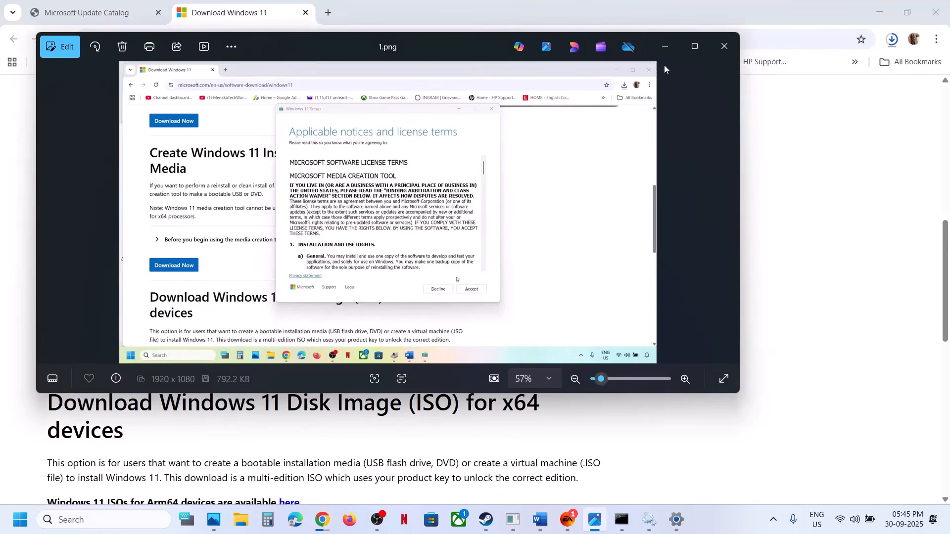
left_click(688, 49)
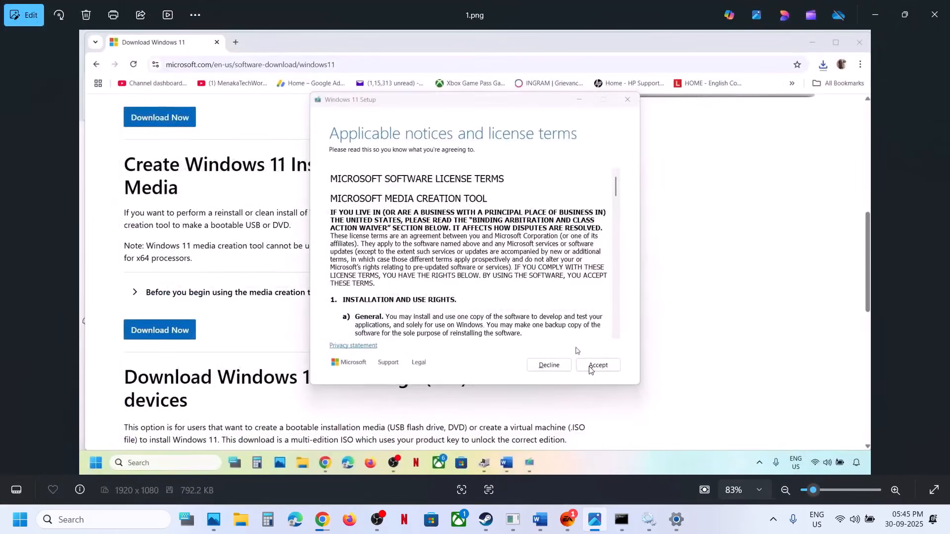
key("Right")
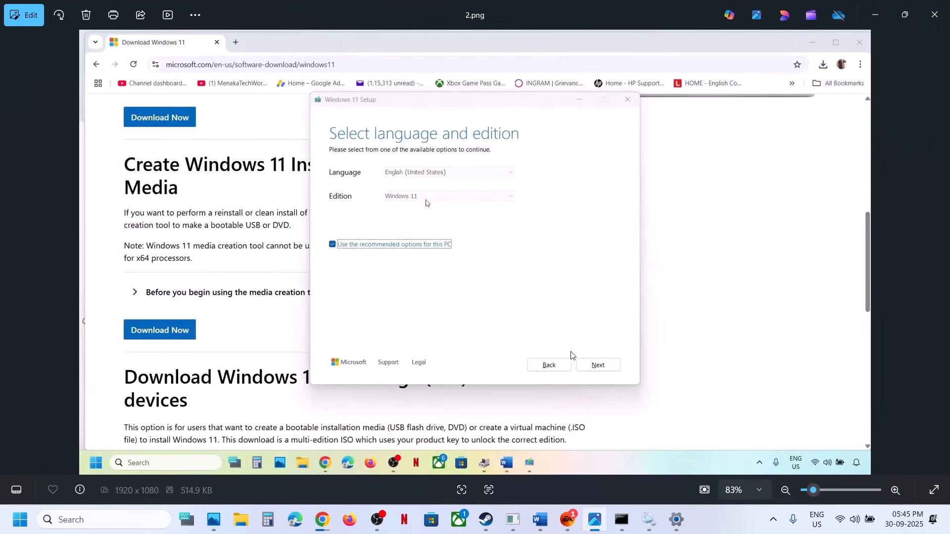
key("Right")
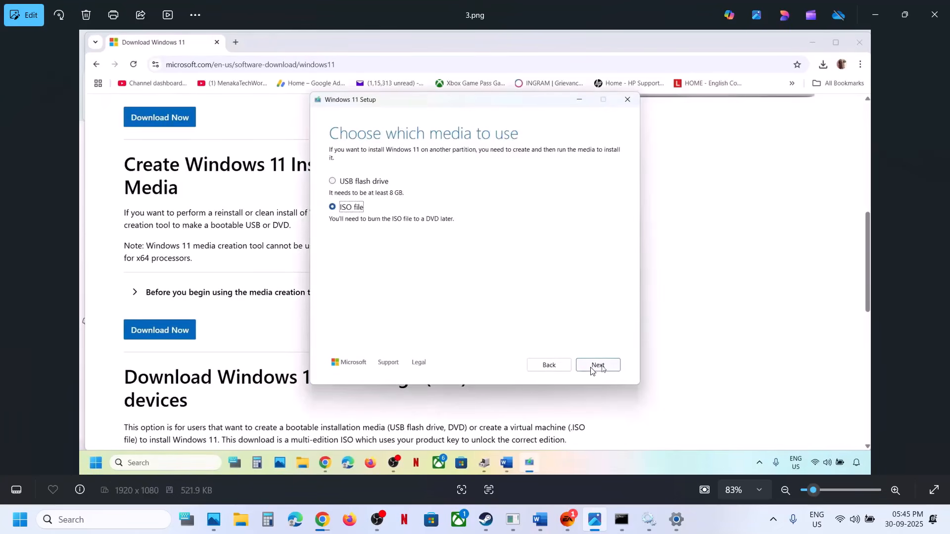
key("Right")
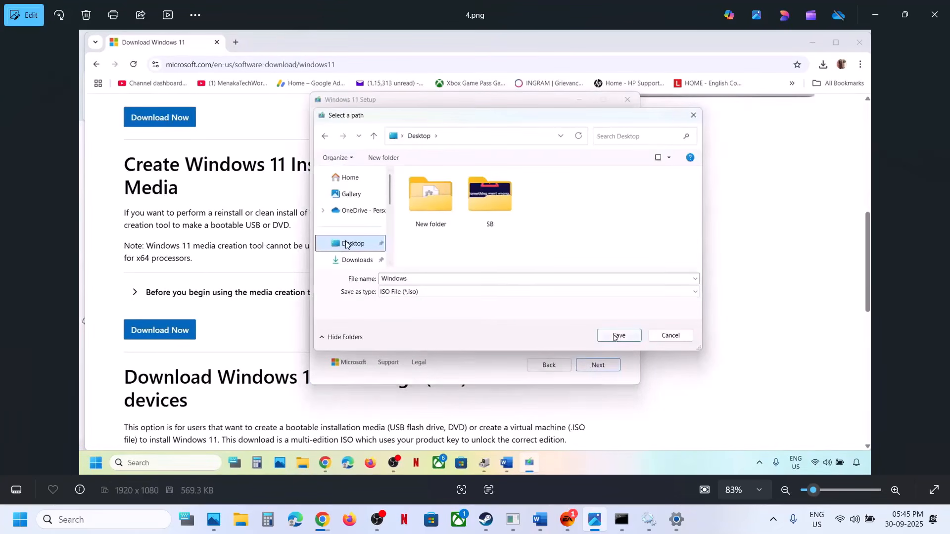
key("Right")
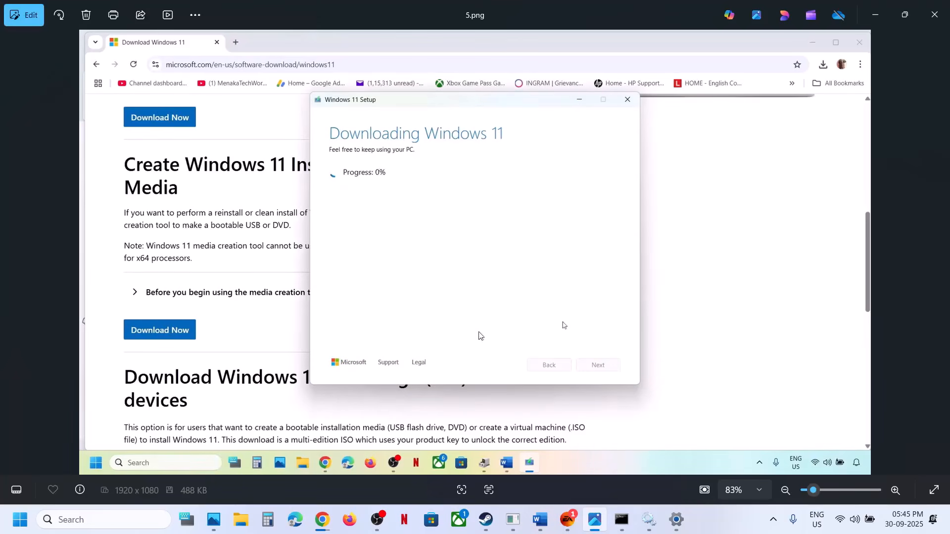
key("Right")
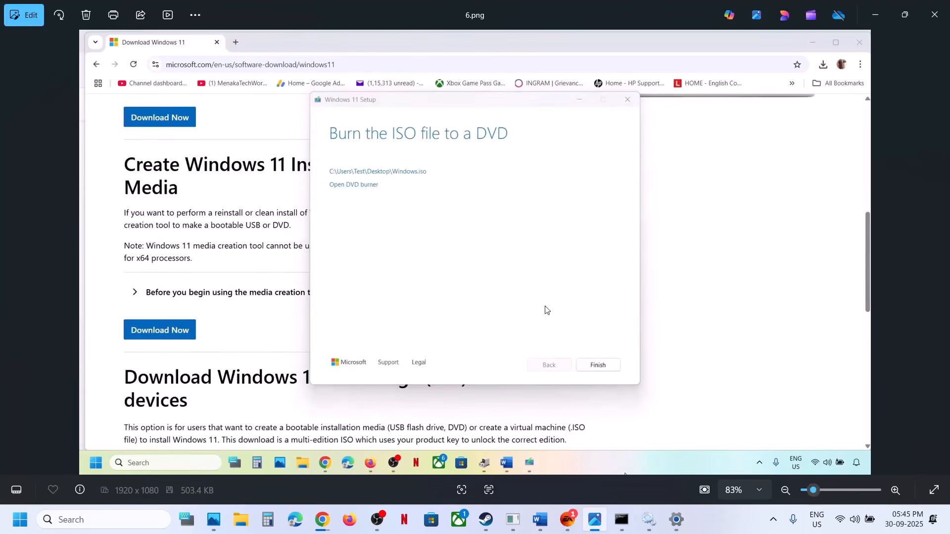
key("Right")
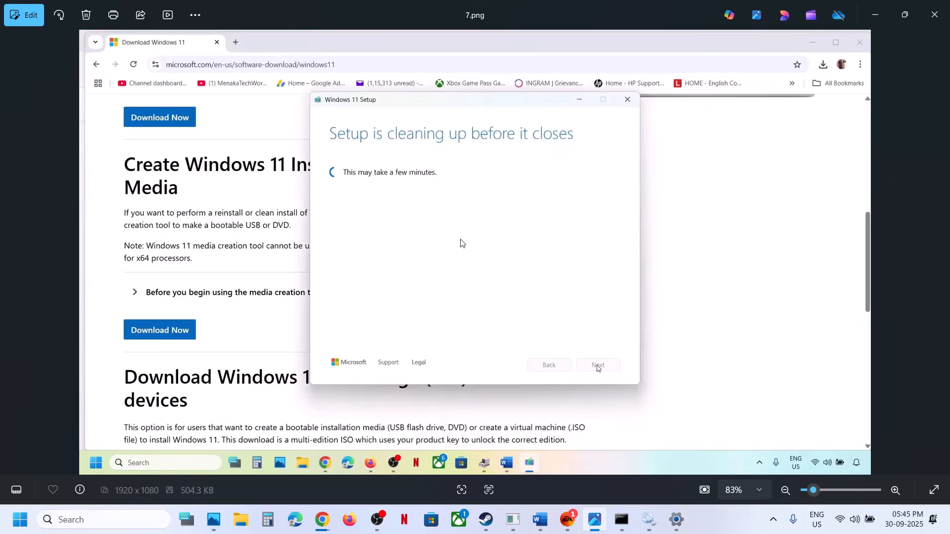
Step: Review the Windows 11 installation screenshots from 8.png through 13.png, covering the Windows ISO file, its setup application and the Ready to install page
key("Right")
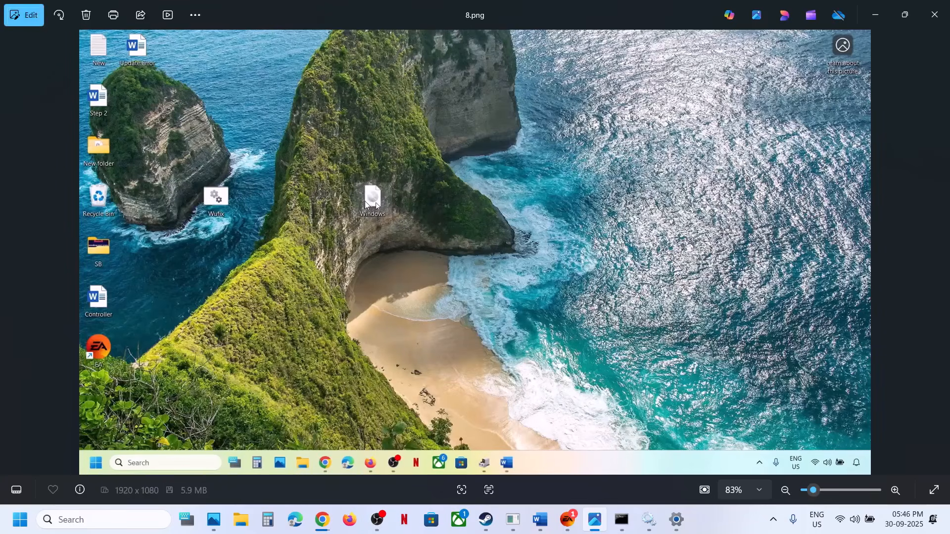
key("Right")
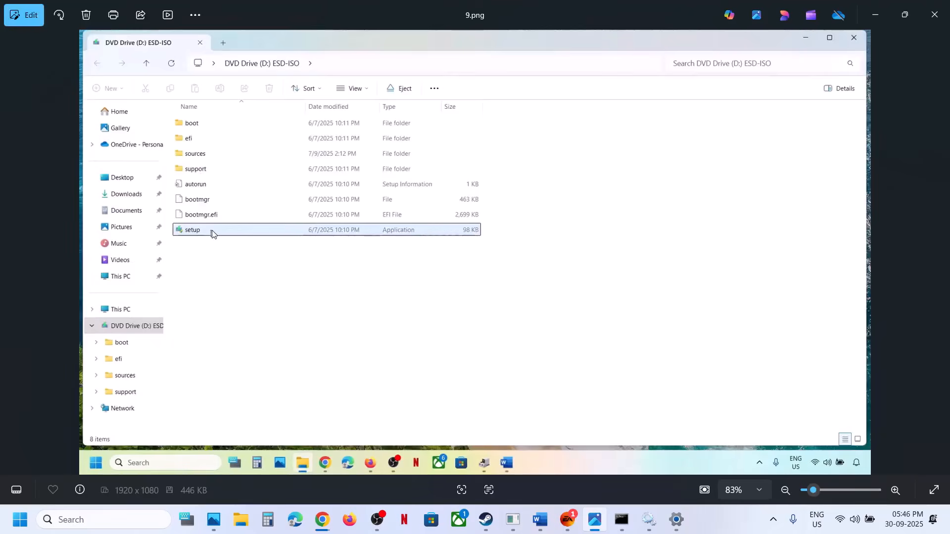
key("Right")
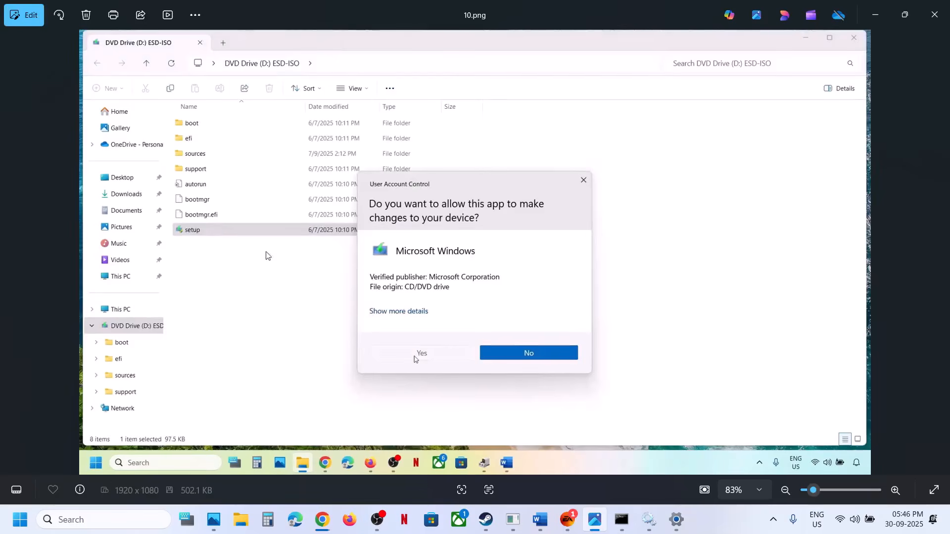
key("Right")
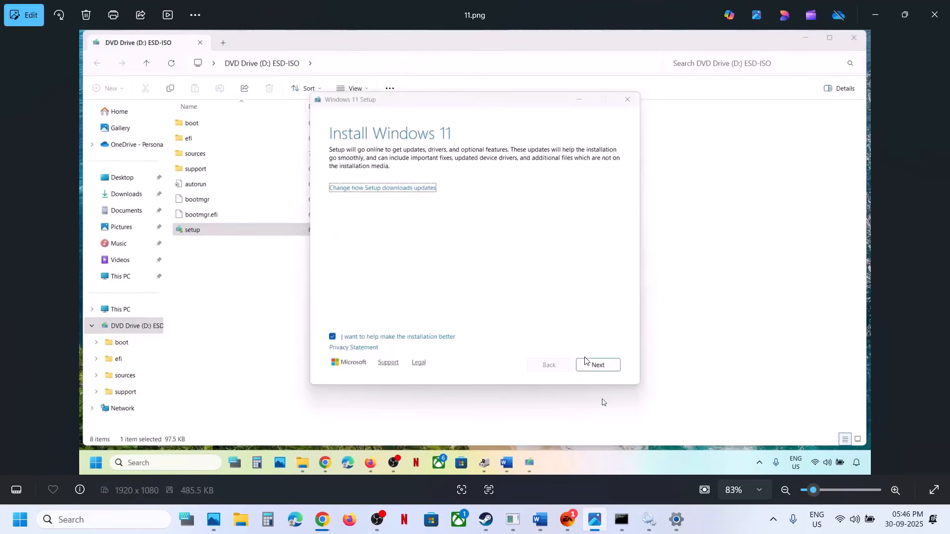
key("Right")
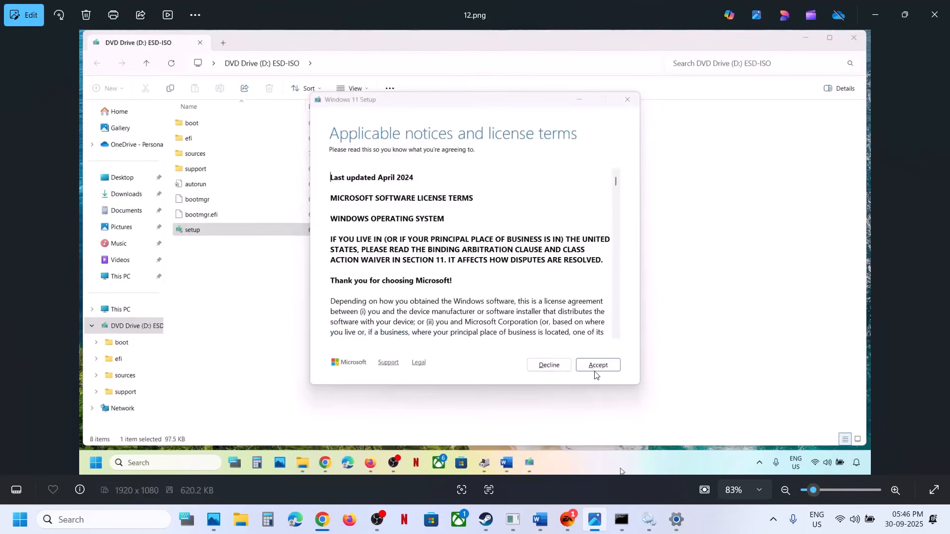
key("Right")
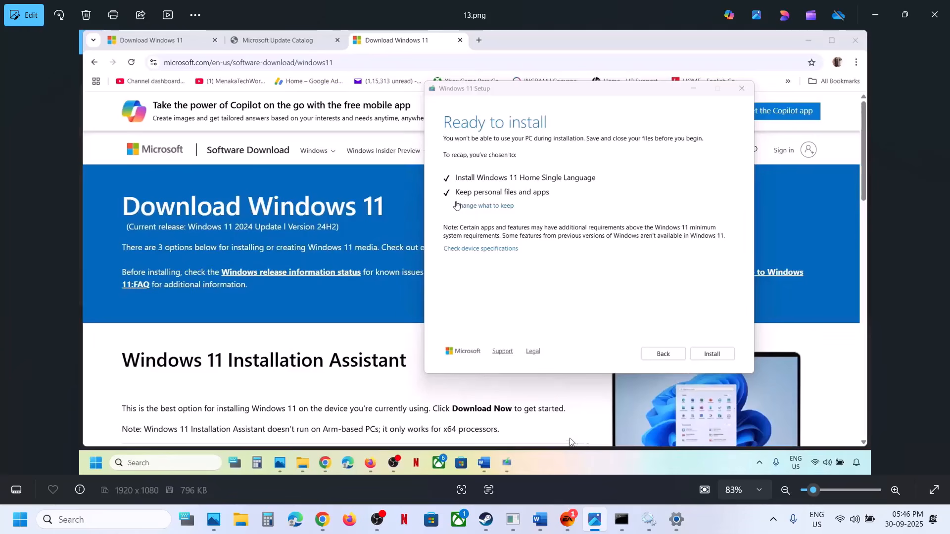
Step: Switch to Settings and open the Windows Update page to check the update's status
left_click(676, 520)
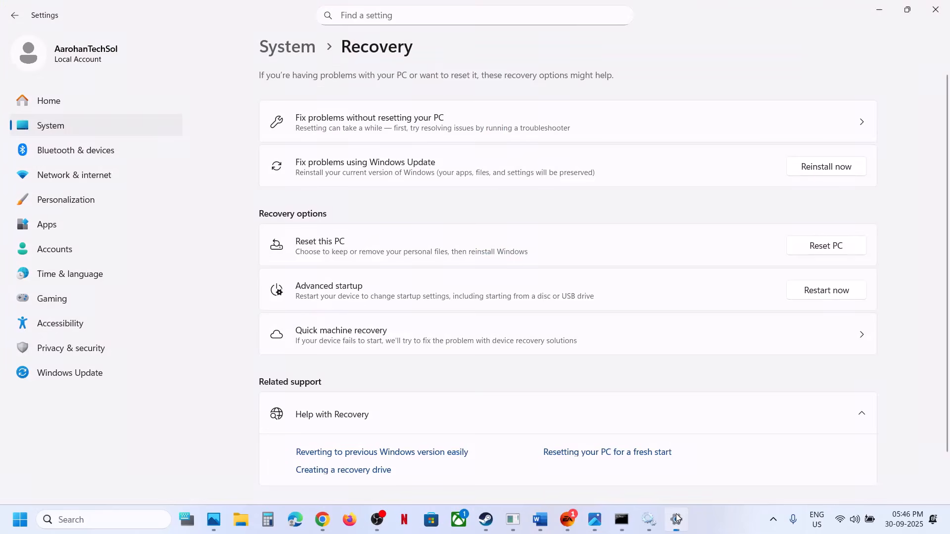
left_click(80, 372)
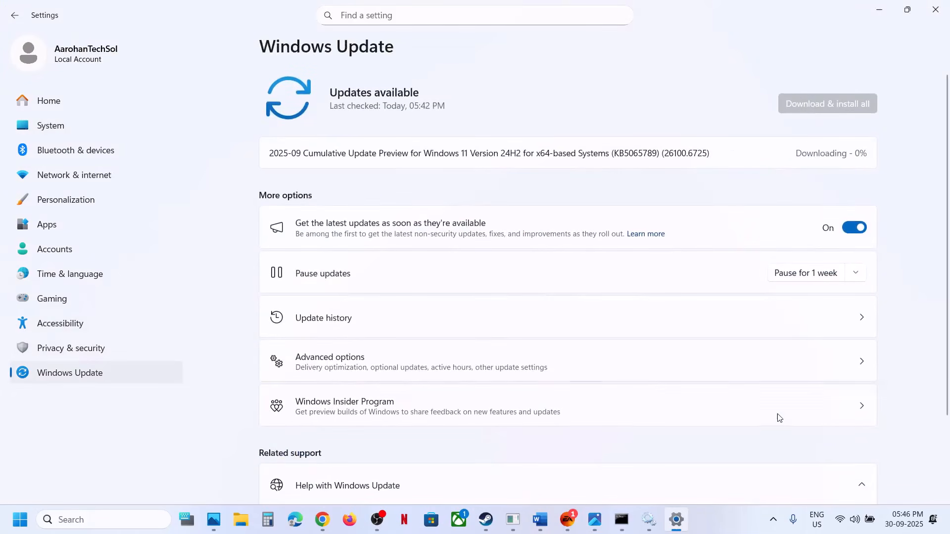
left_click(720, 512)
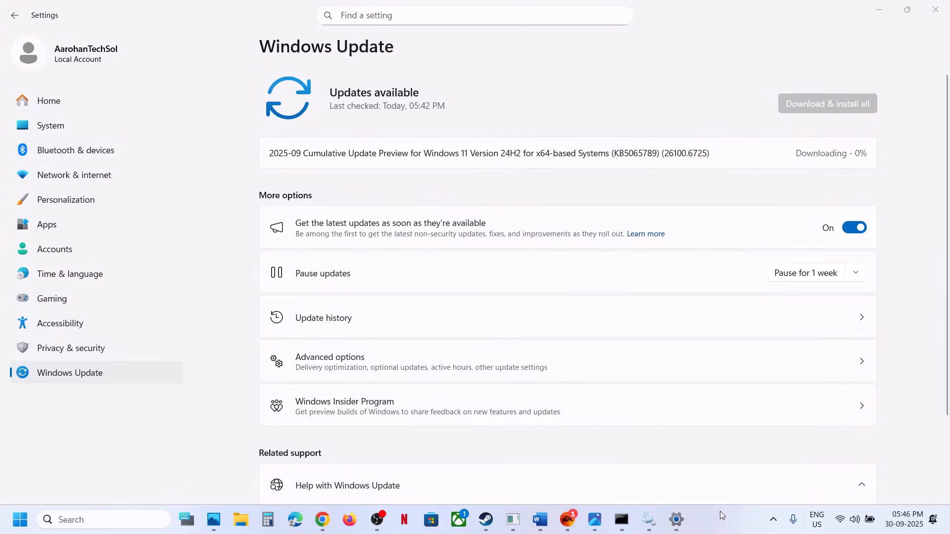